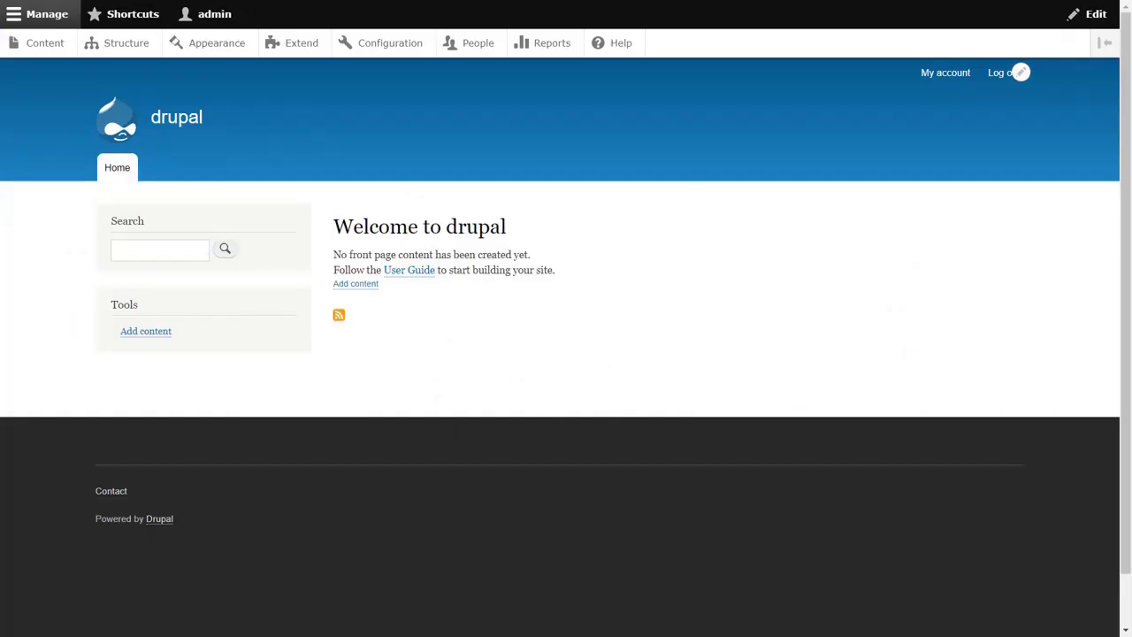
- Go to Extend and open the Install new module page
click(301, 44)
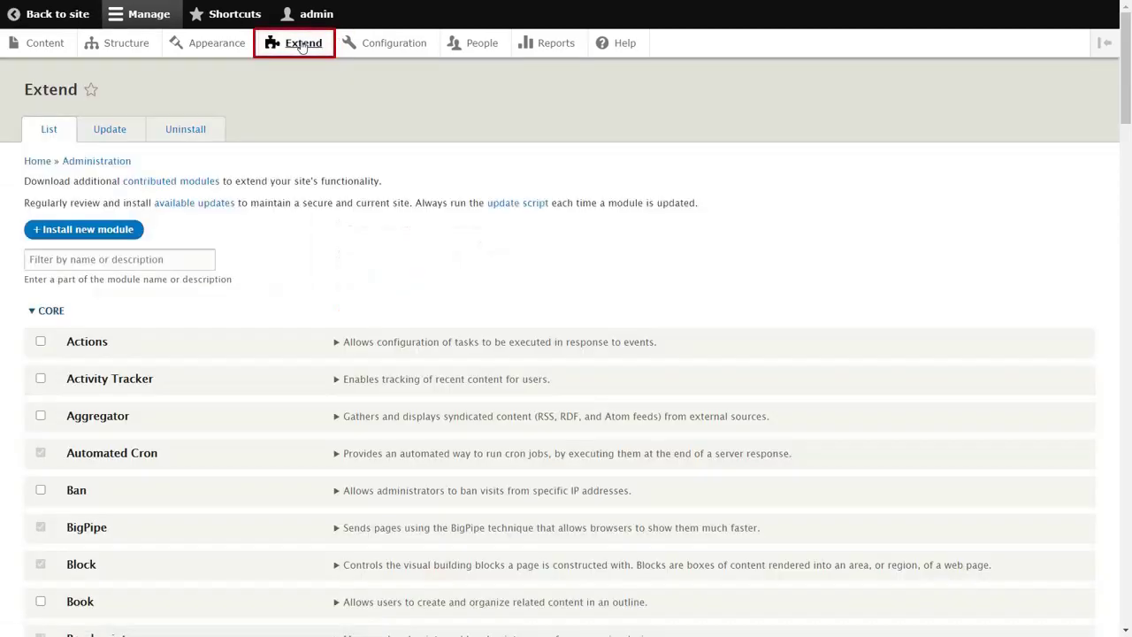
click(103, 231)
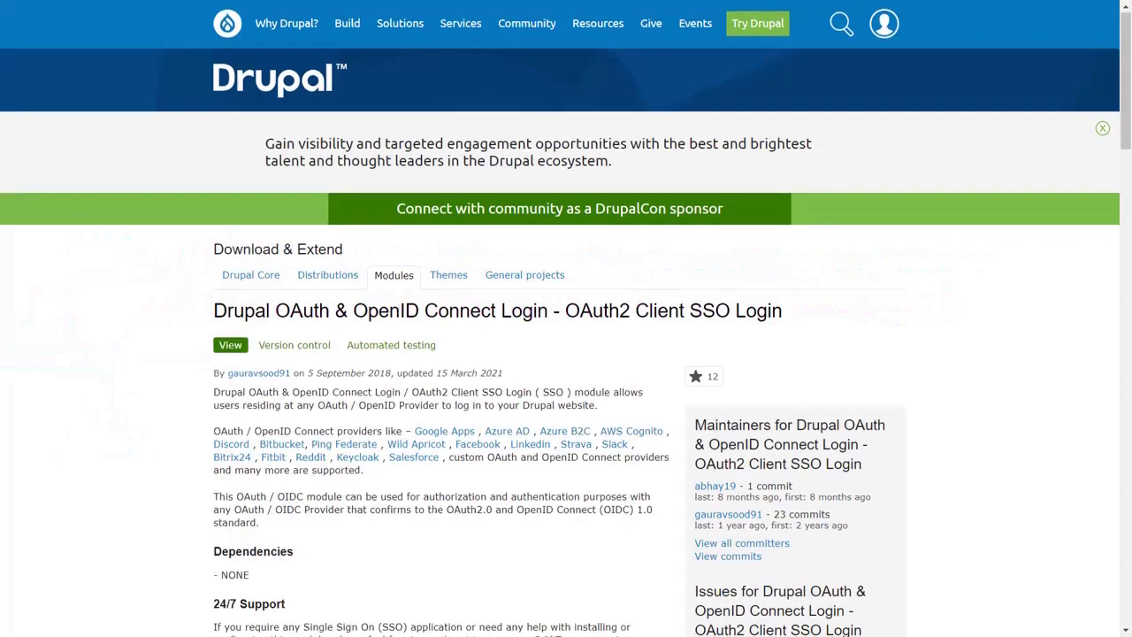
- Download the miniorange_oauth_client 8.x zip and install it from the uploaded archive
scroll(345, 276, down, 20)
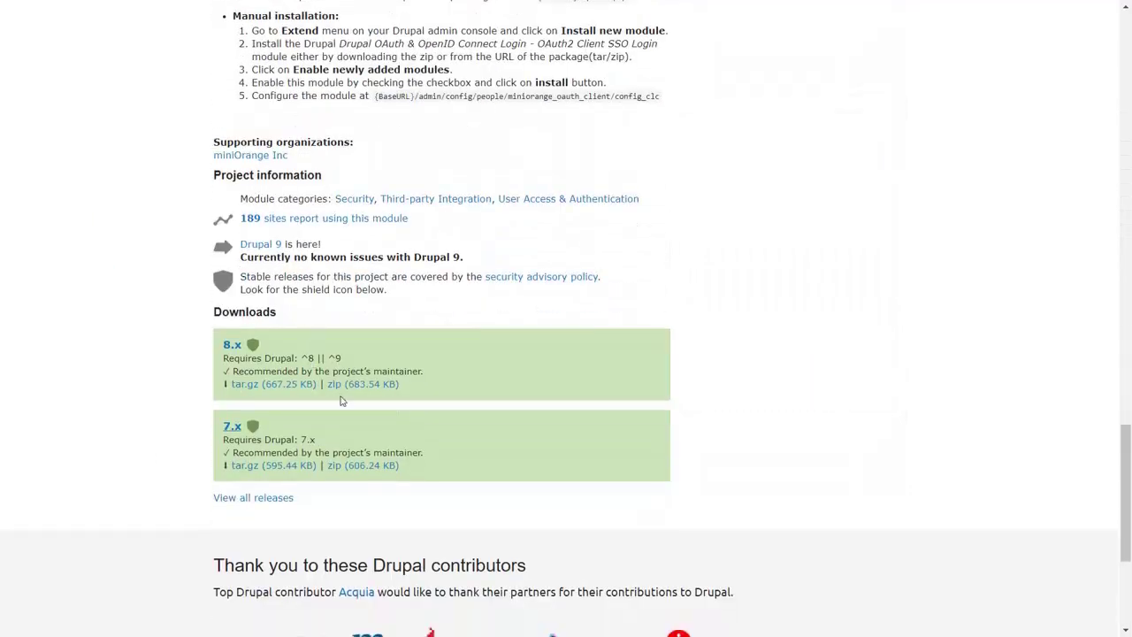
click(346, 383)
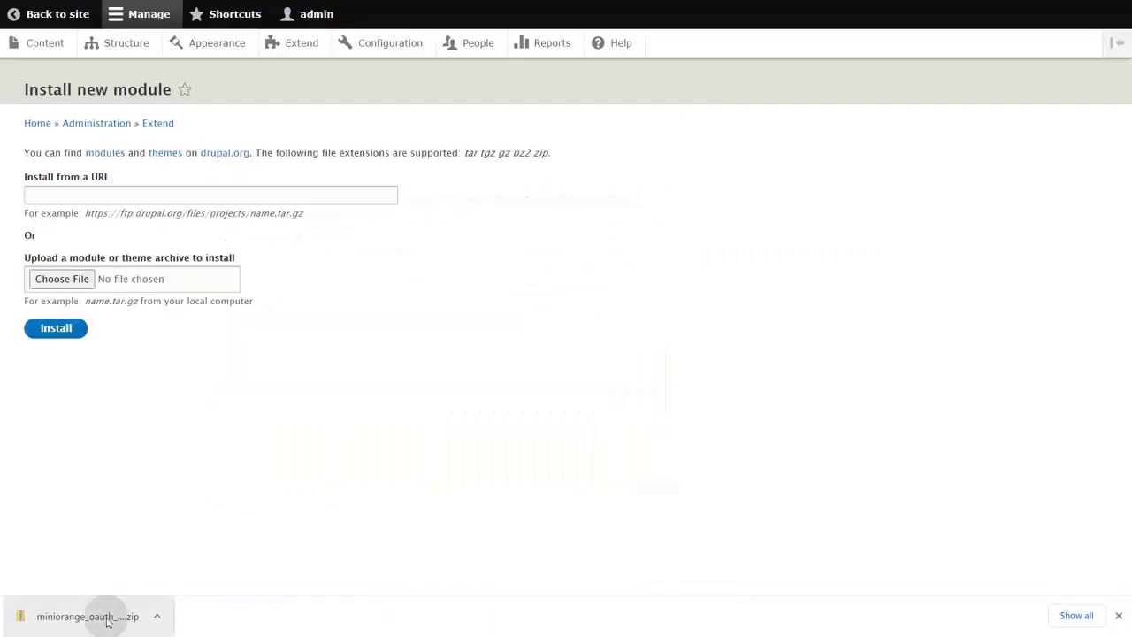
drag(107, 622, 156, 285)
click(71, 328)
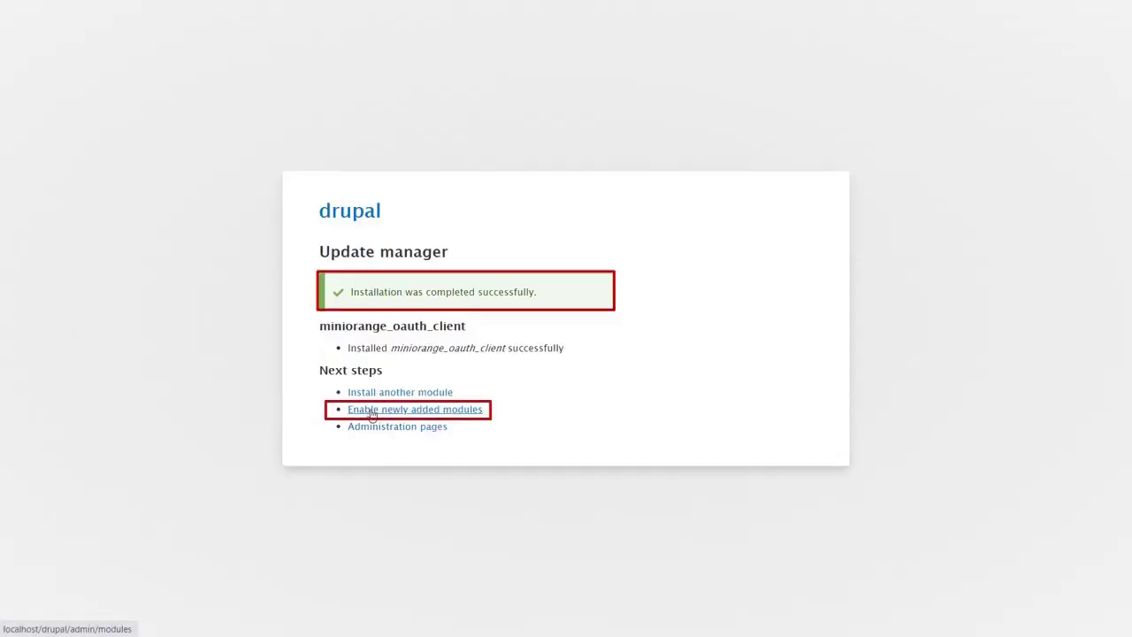
- Filter the module list for miniOrange OAuth Client, tick it, and enable it
click(371, 412)
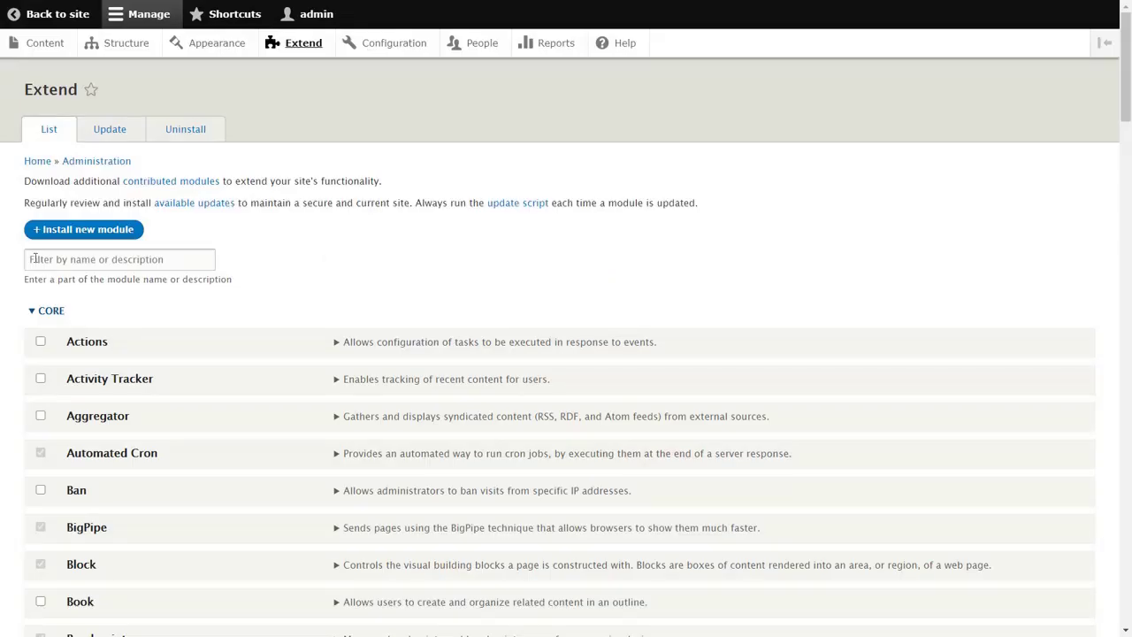
click(31, 259)
text(m)
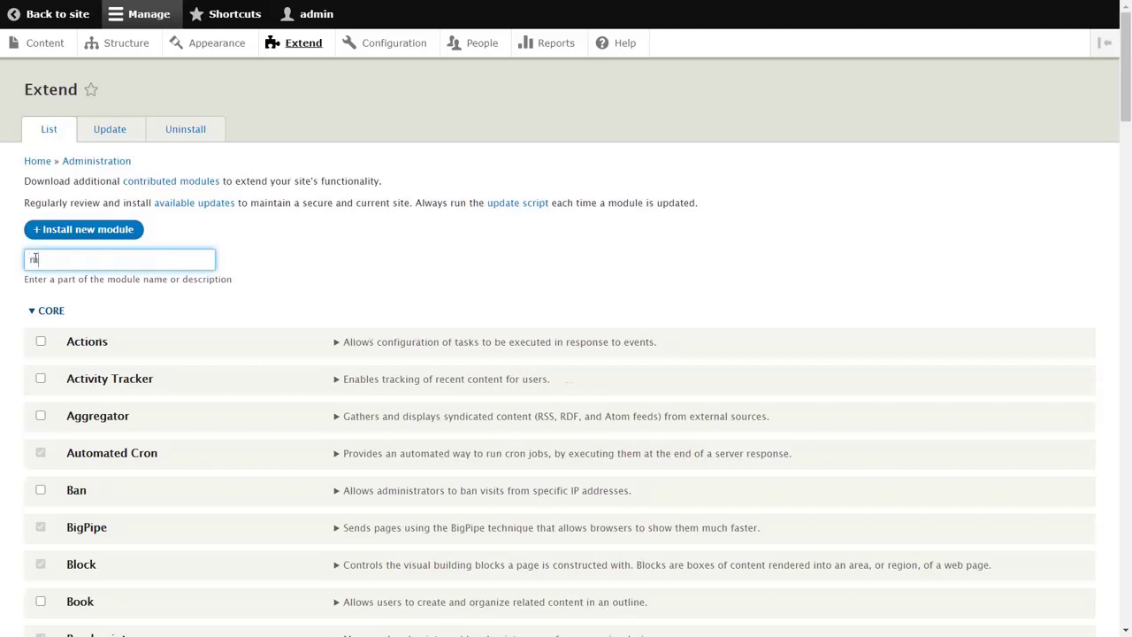
text(iniOrange OAuth Client)
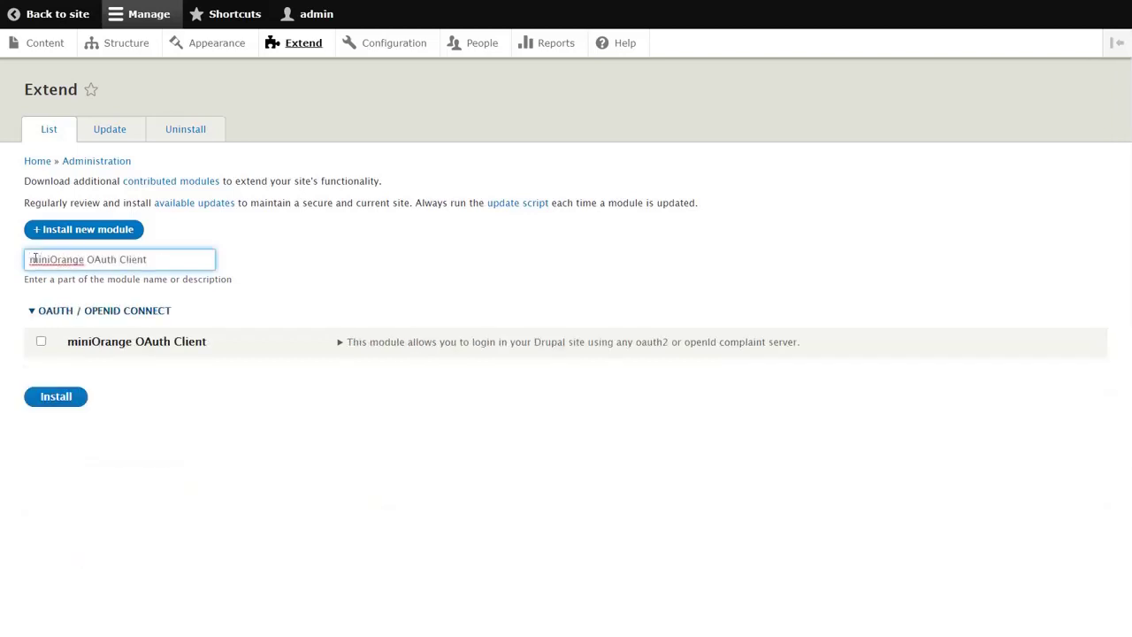
click(41, 340)
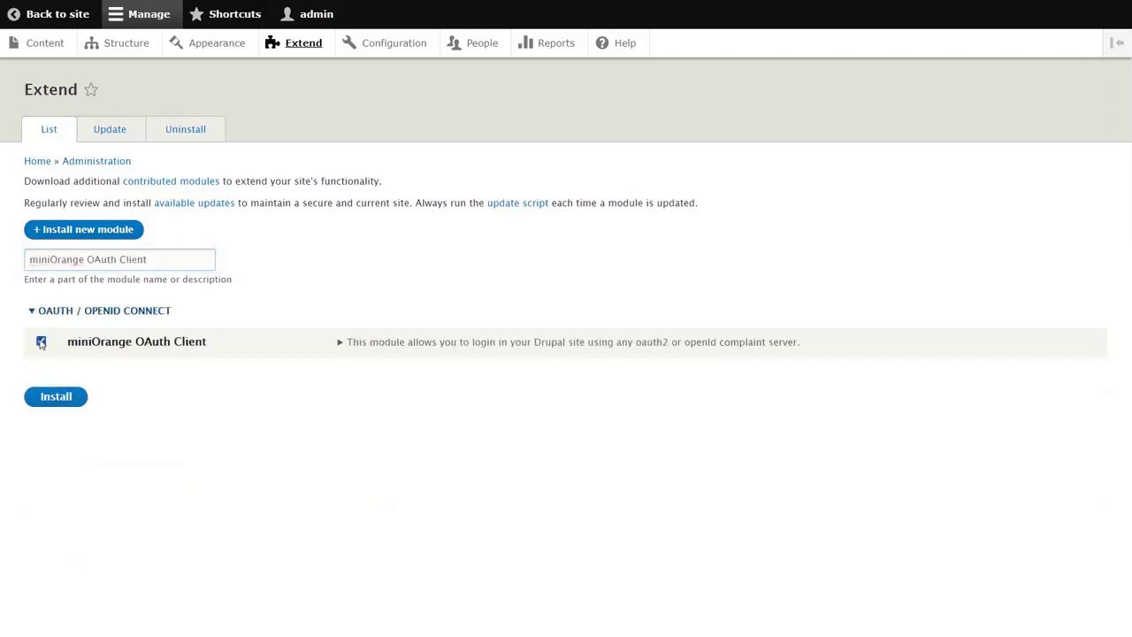
click(52, 397)
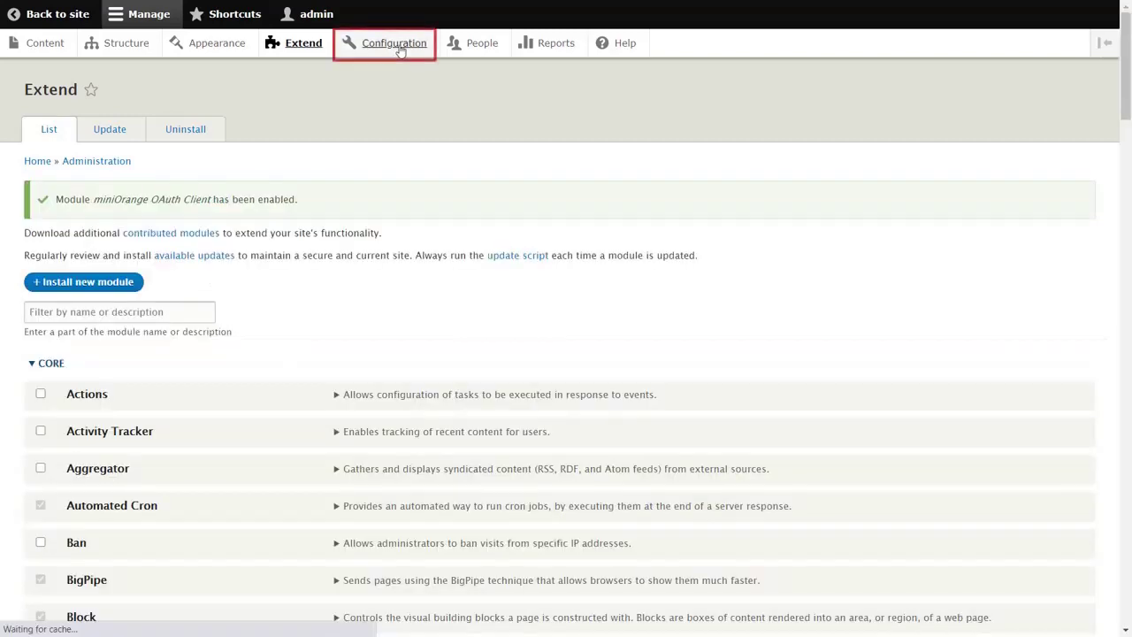
- In Drupal OAuth Client Configuration, select Azure AD as the OAuth application
click(400, 51)
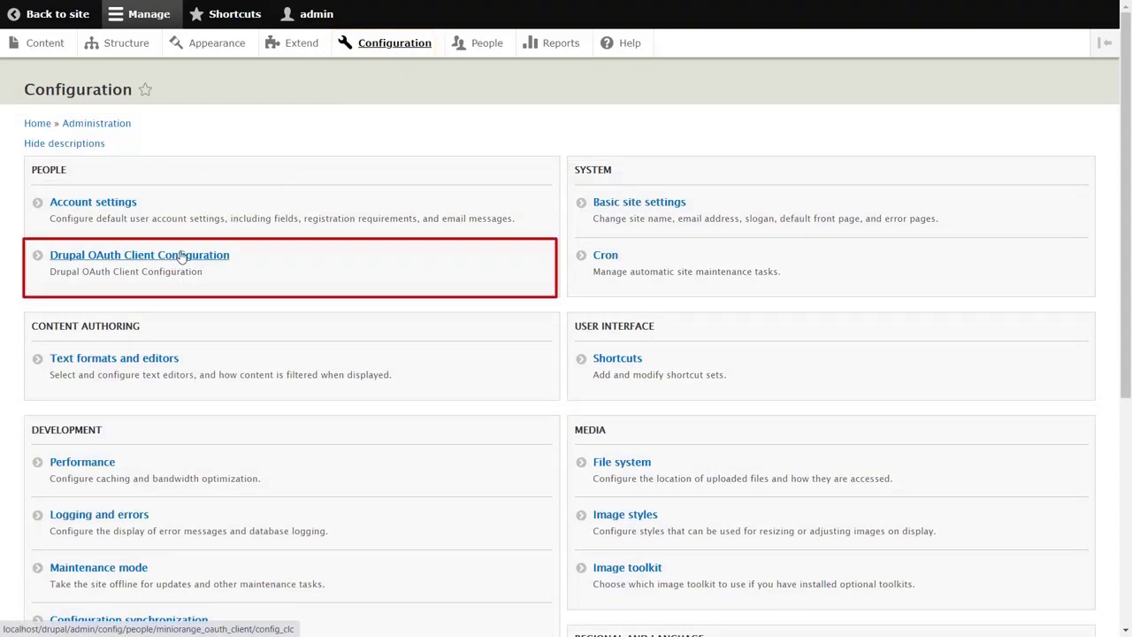
click(182, 256)
click(494, 313)
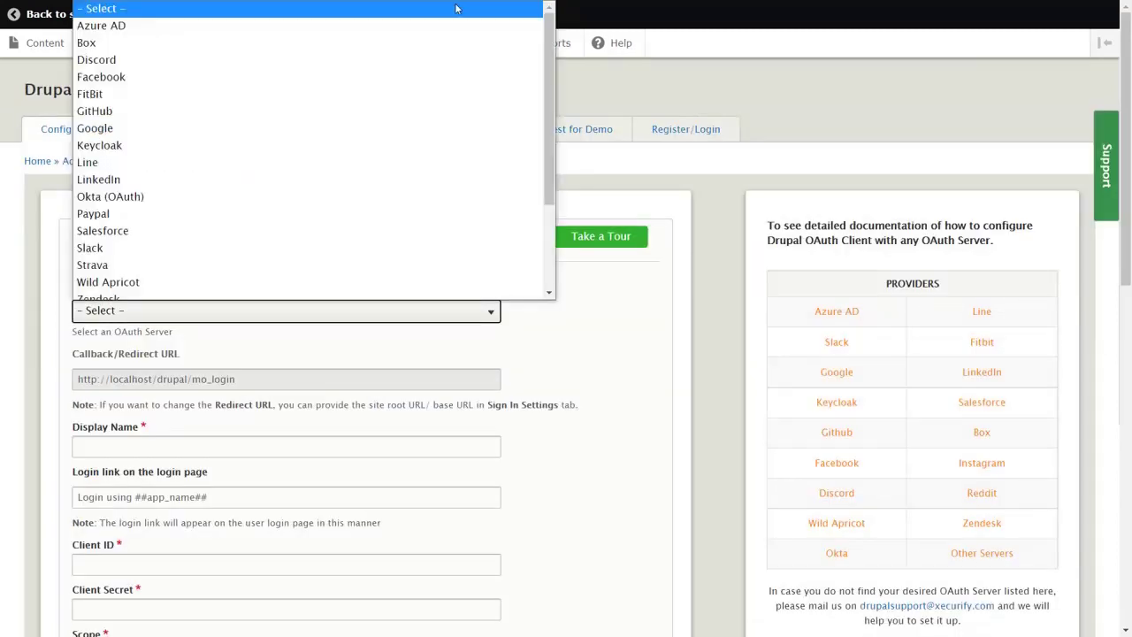
click(449, 28)
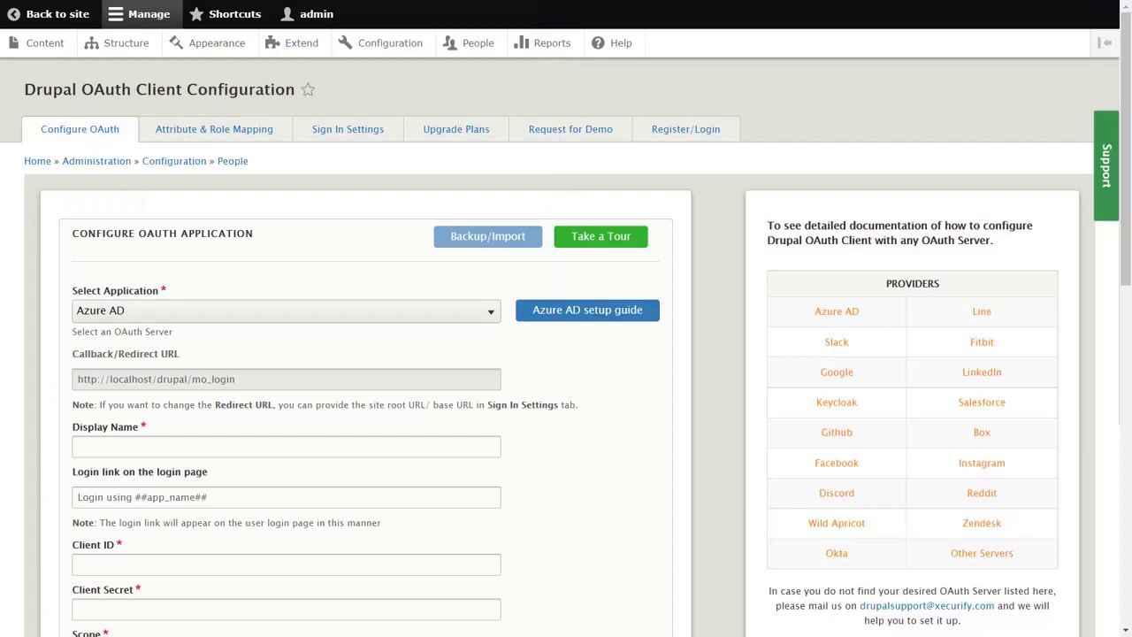
- Set the display name to Azure AD and make the login link read 'Login using Azure AD'
text(AD)
click(138, 497)
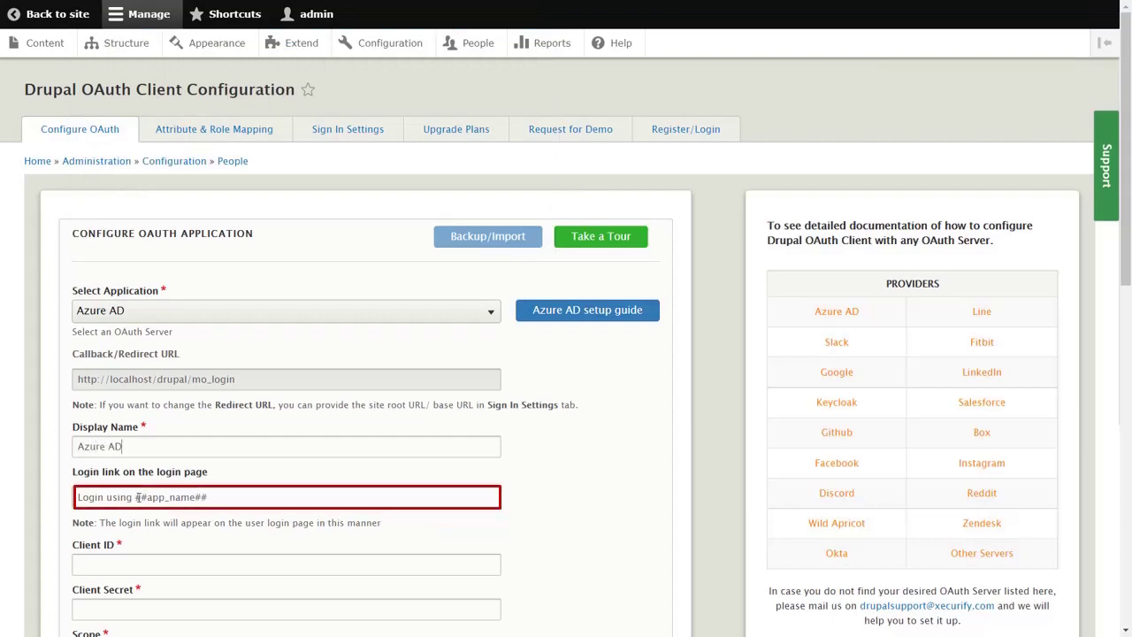
drag(137, 497, 209, 499)
text(Azure AD)
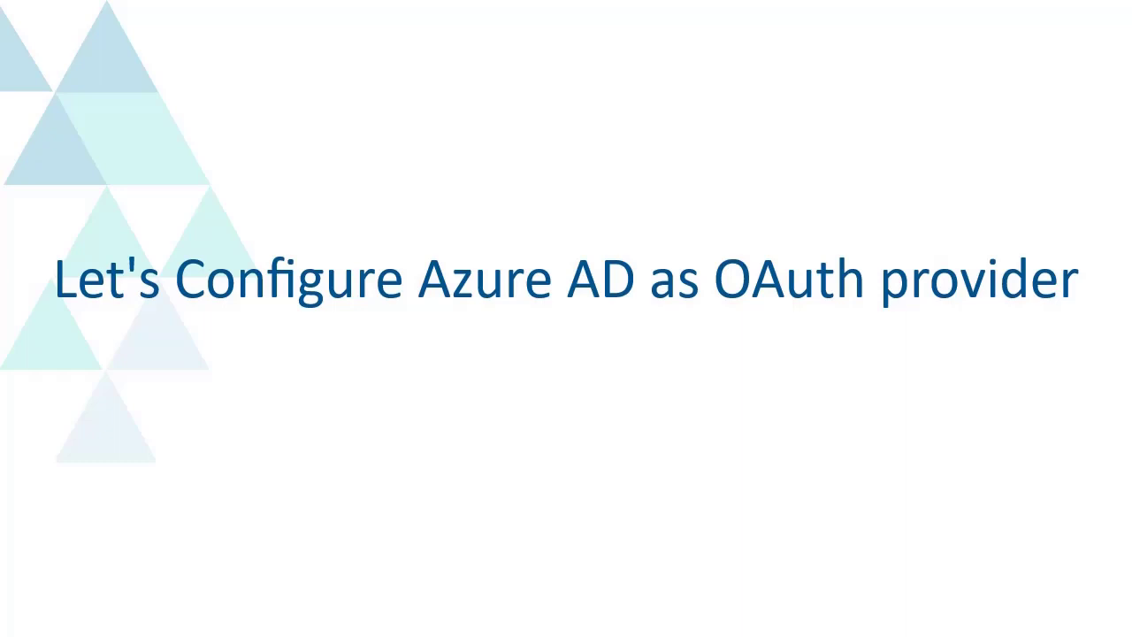
- Sign in to the Azure portal with the account e-mail and password
click(442, 266)
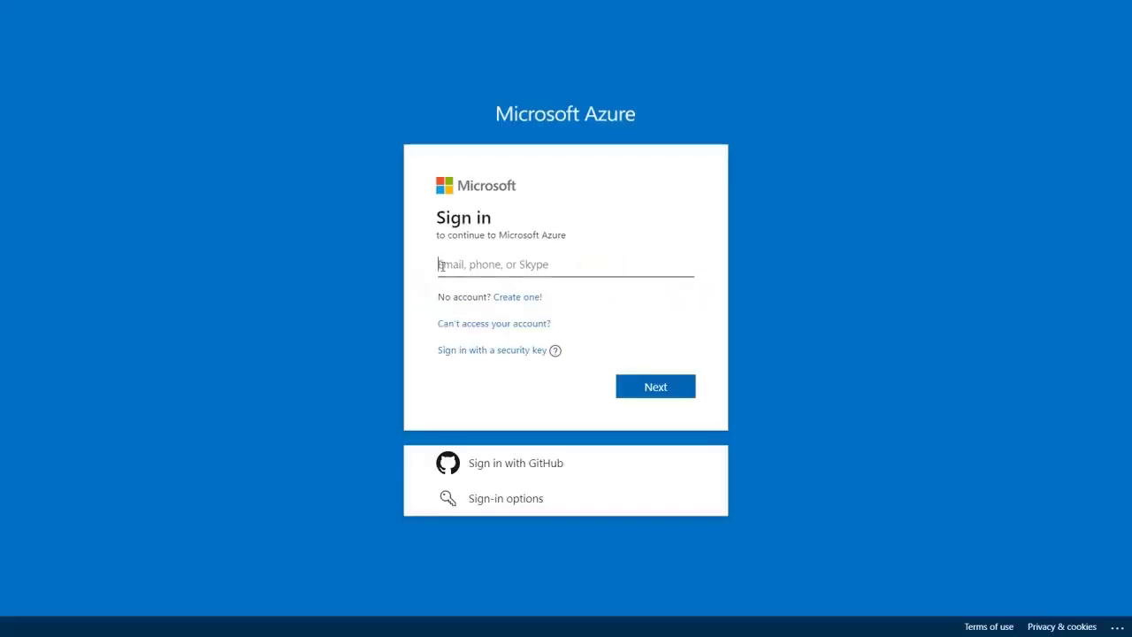
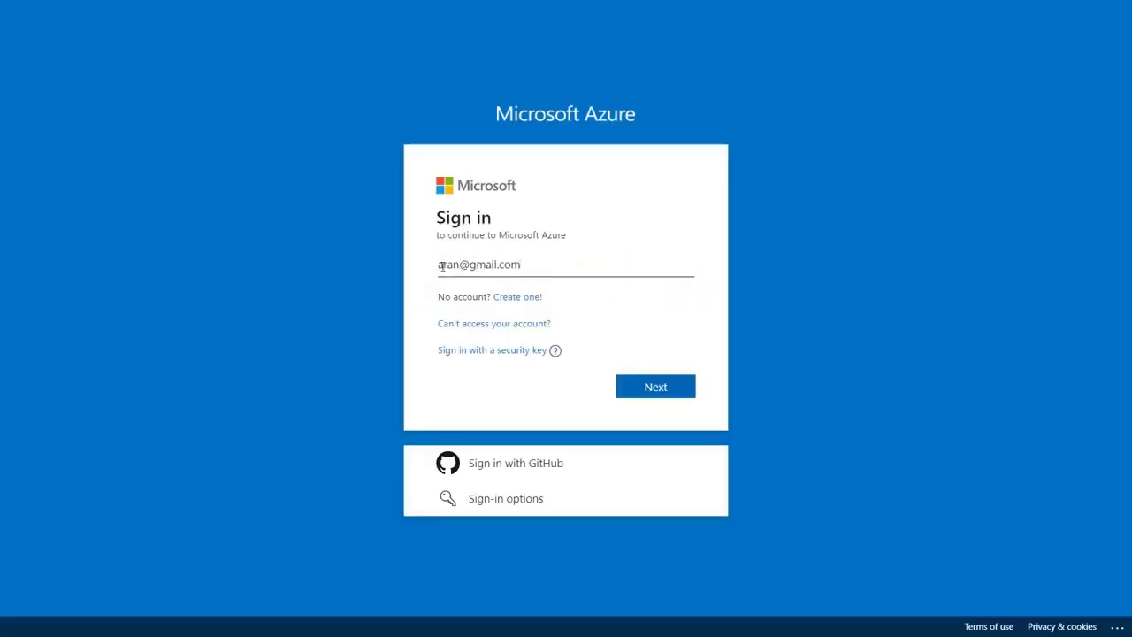
click(653, 388)
click(455, 327)
text(••••••••••)
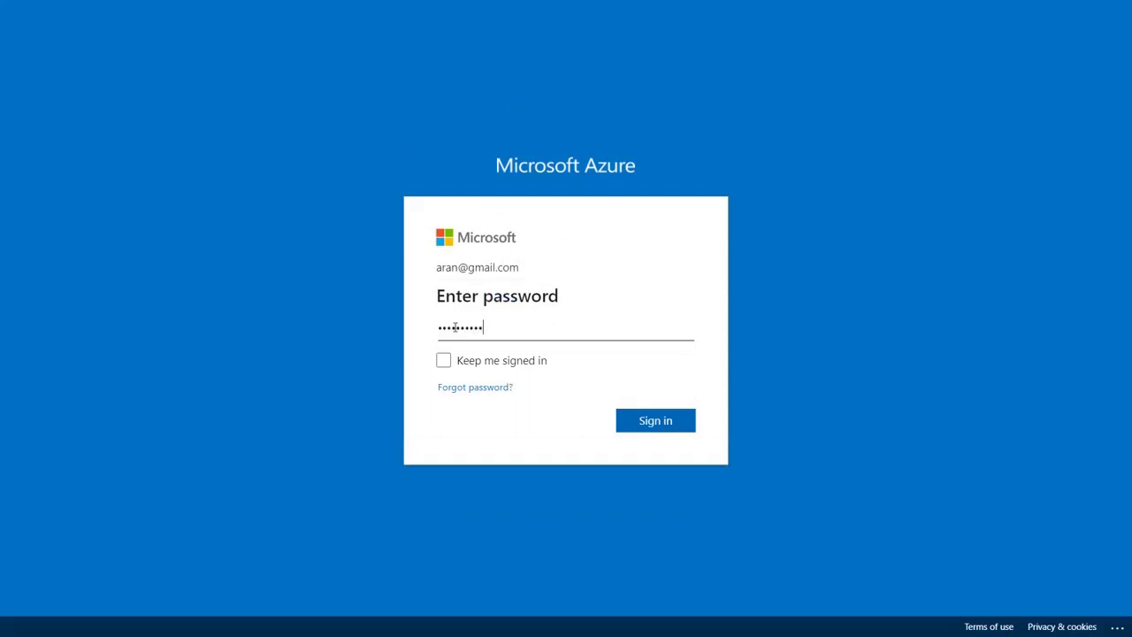
click(670, 428)
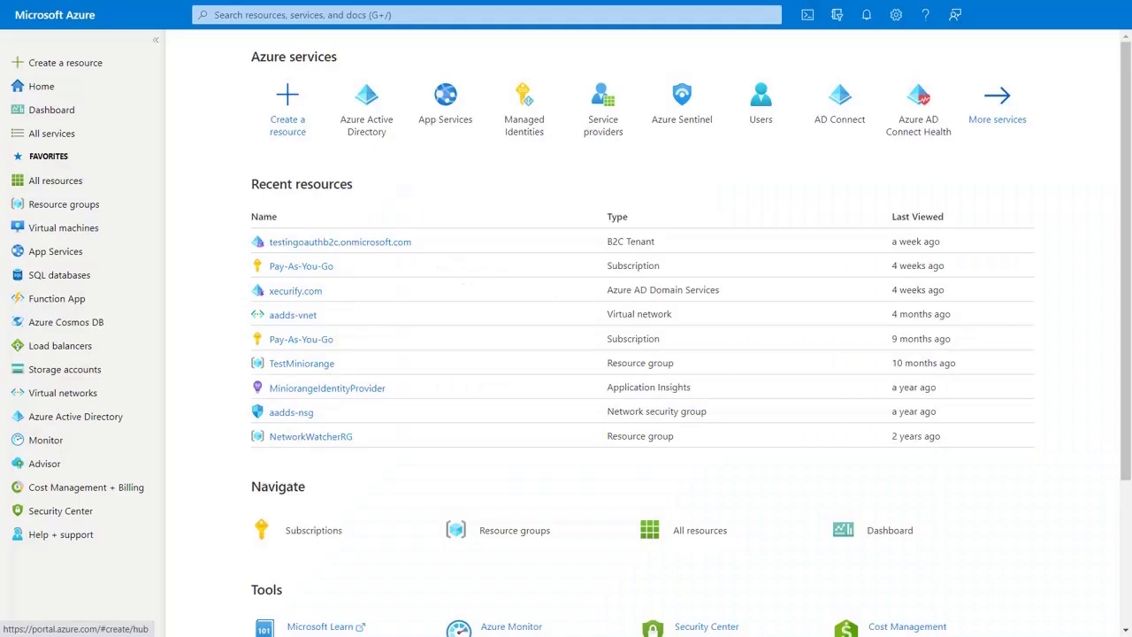
- In Azure Active Directory, start a new app registration
click(366, 100)
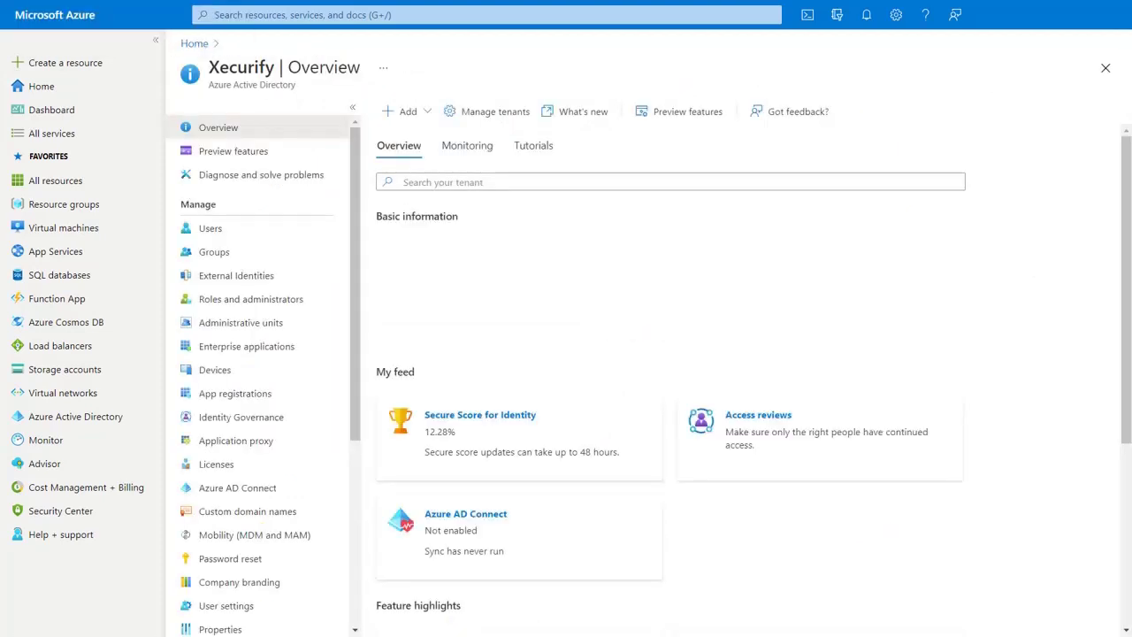
click(405, 114)
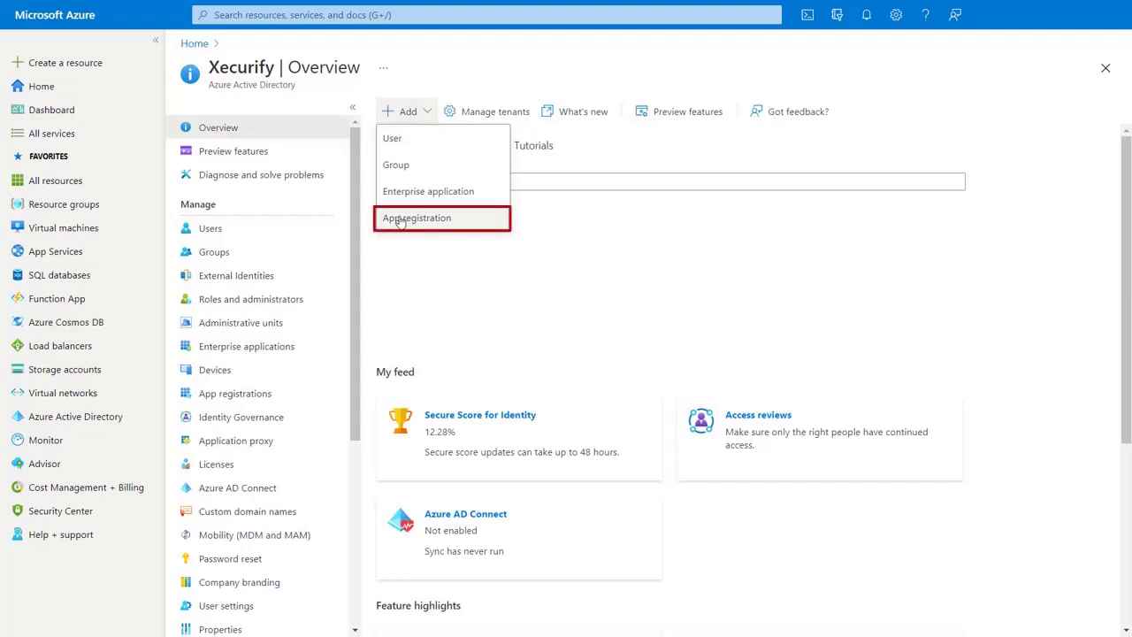
click(414, 219)
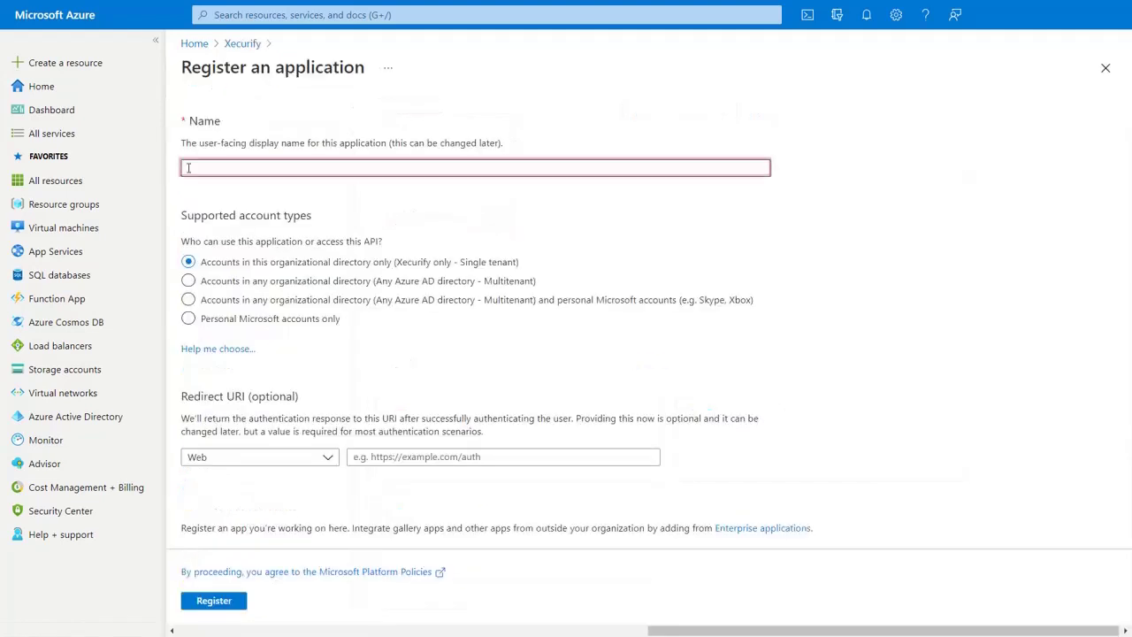
text(OAuth Test)
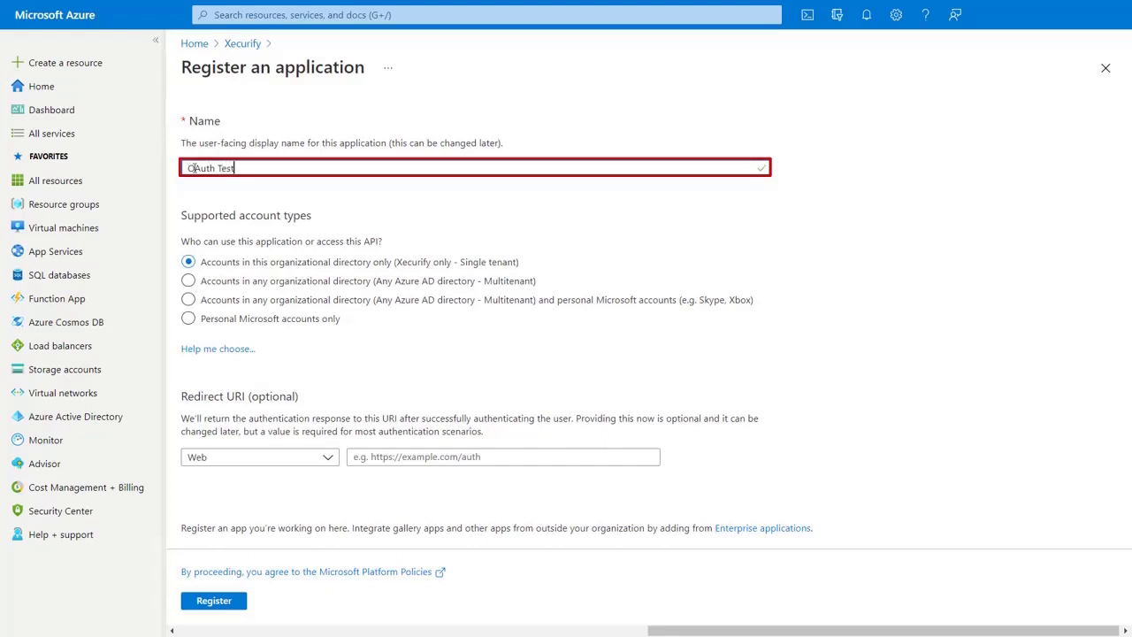
click(363, 458)
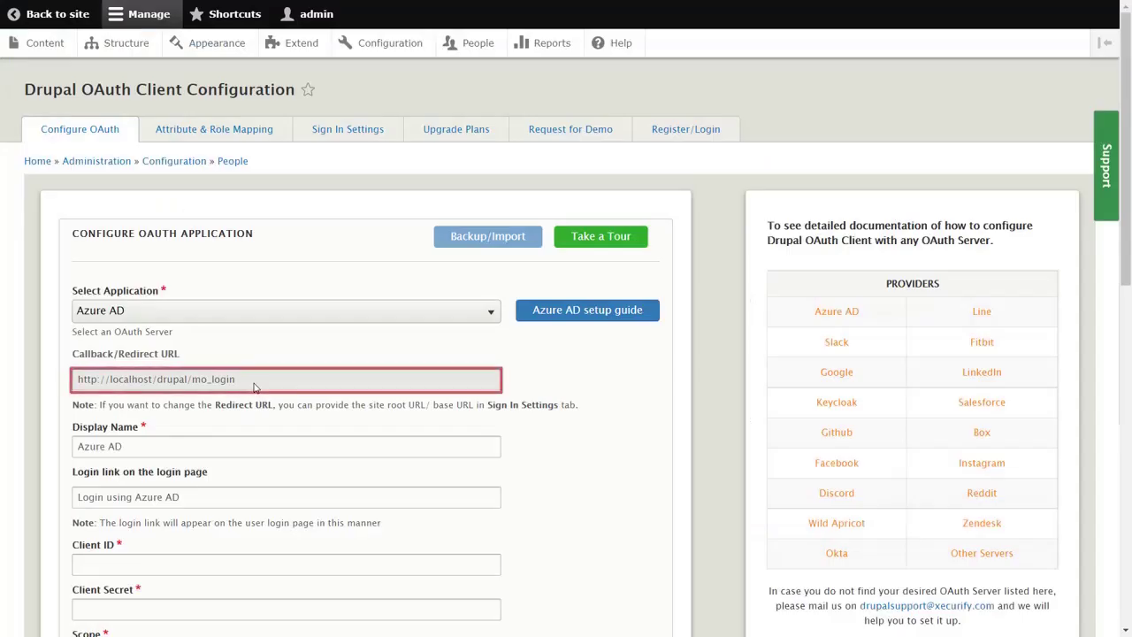
drag(236, 378, 76, 378)
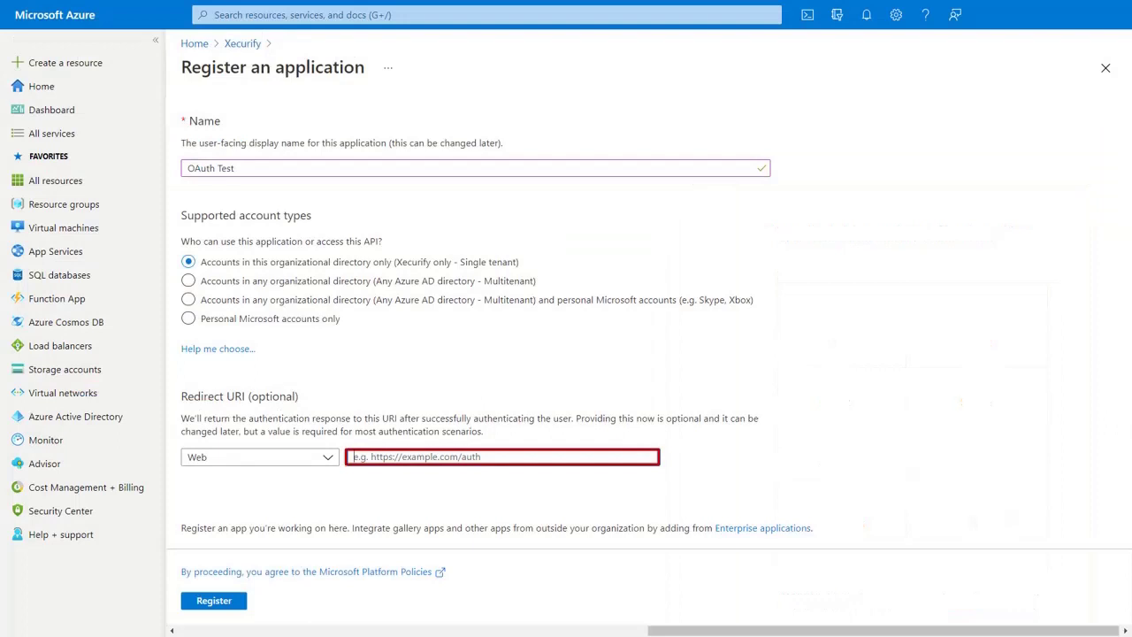
text(http://localhost/drupal/mo_login)
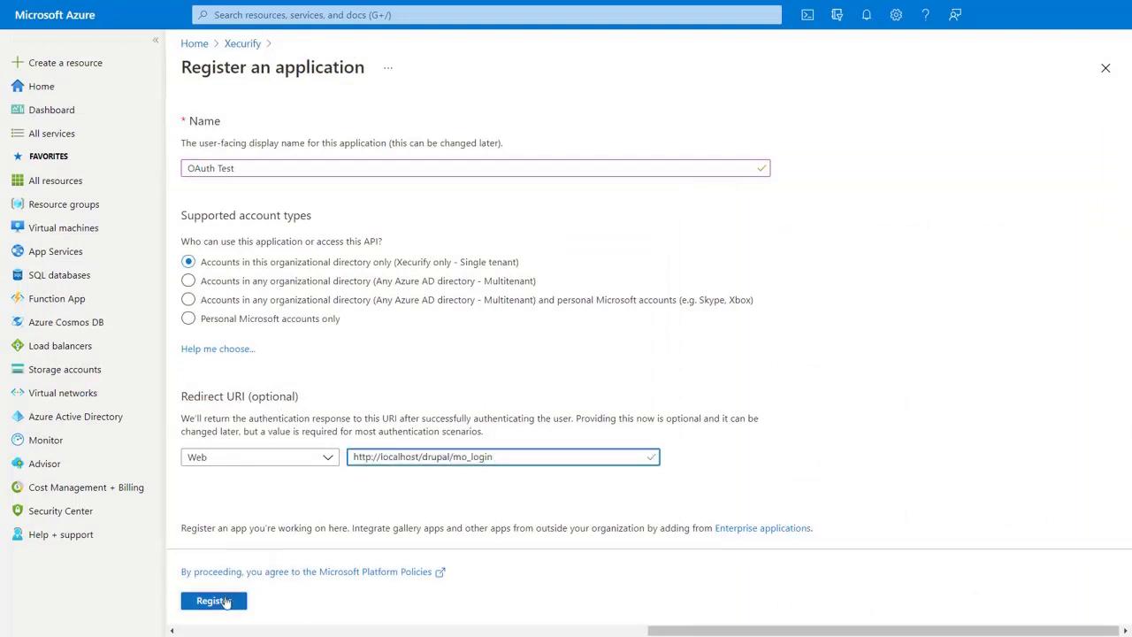
click(225, 602)
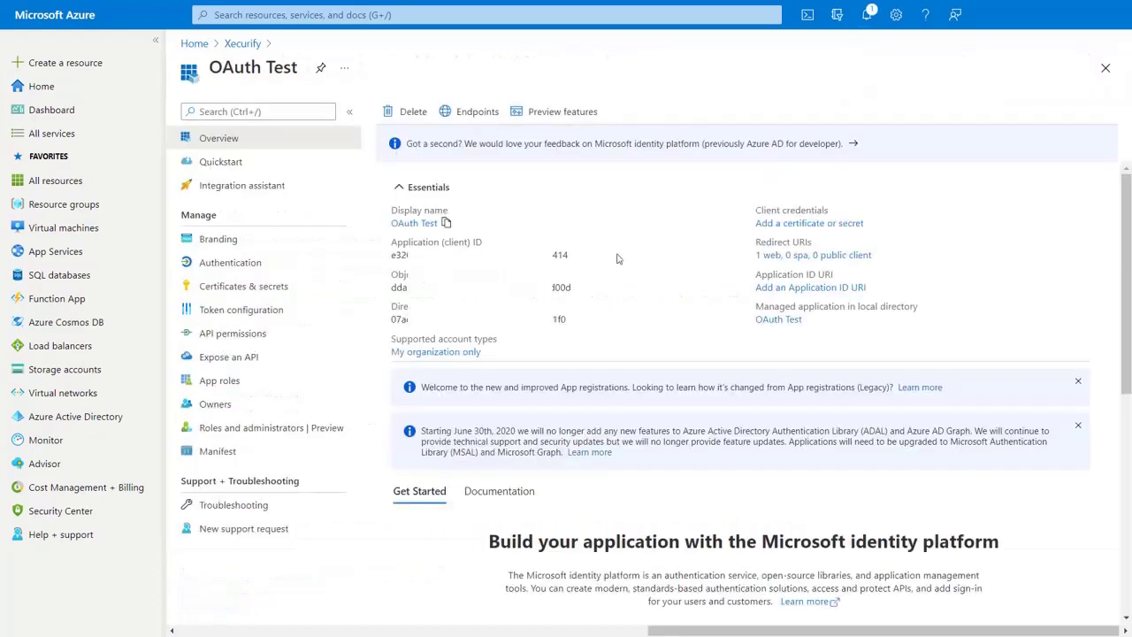
- Copy the OAuth Test application (client) ID into Drupal's Client ID field
click(576, 255)
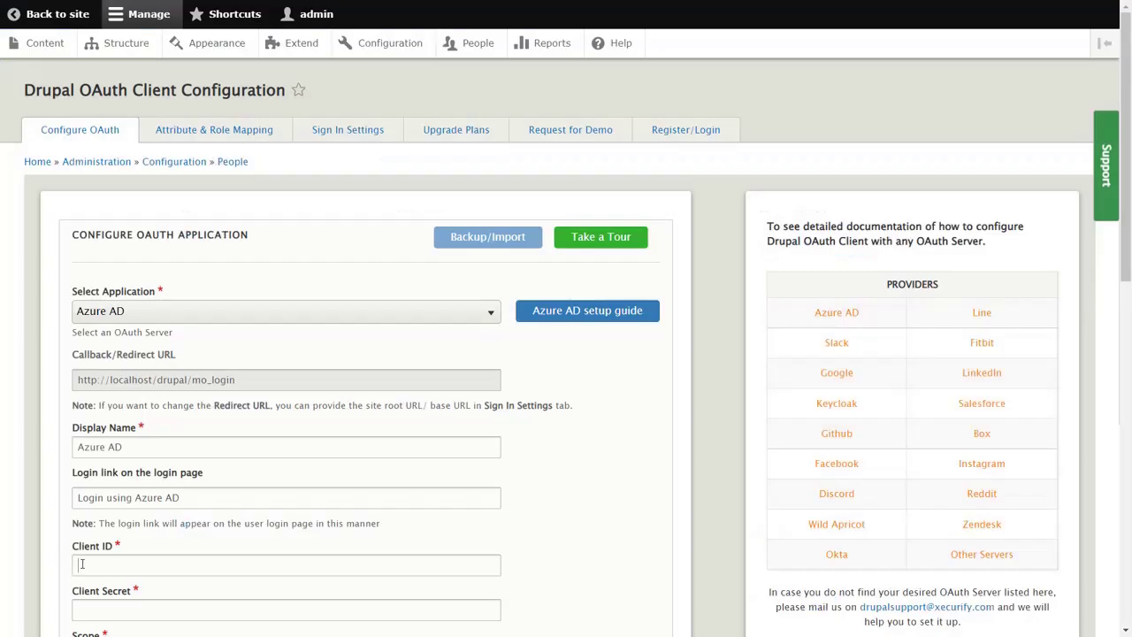
click(81, 564)
key(ctrl+v)
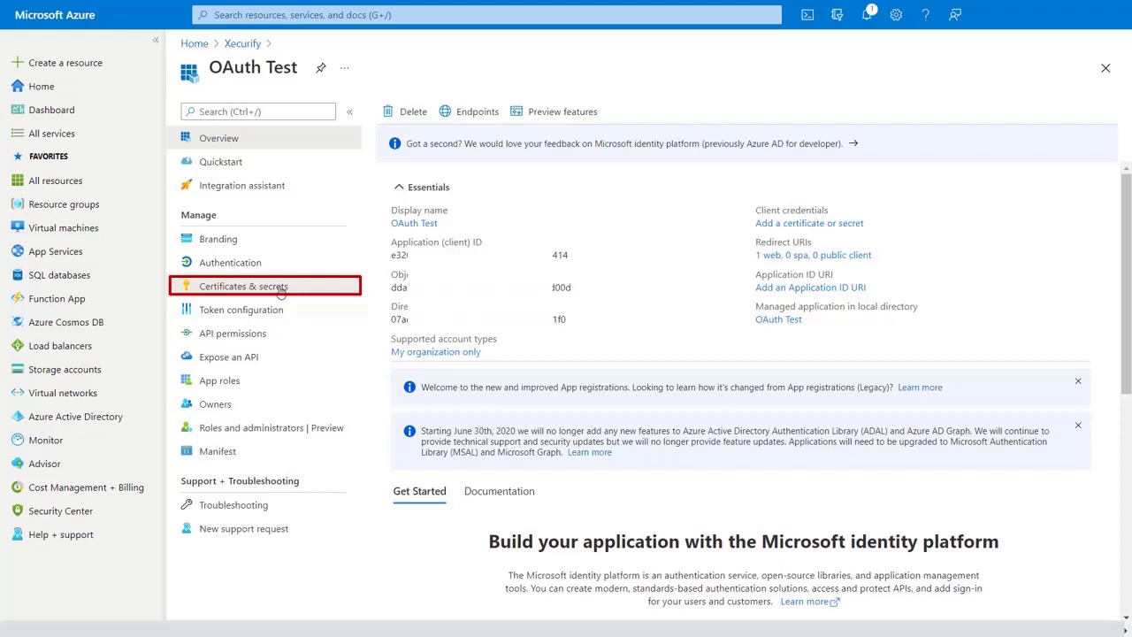
- Create a client secret named Secret Key and paste its value into Drupal's Client Secret
click(280, 289)
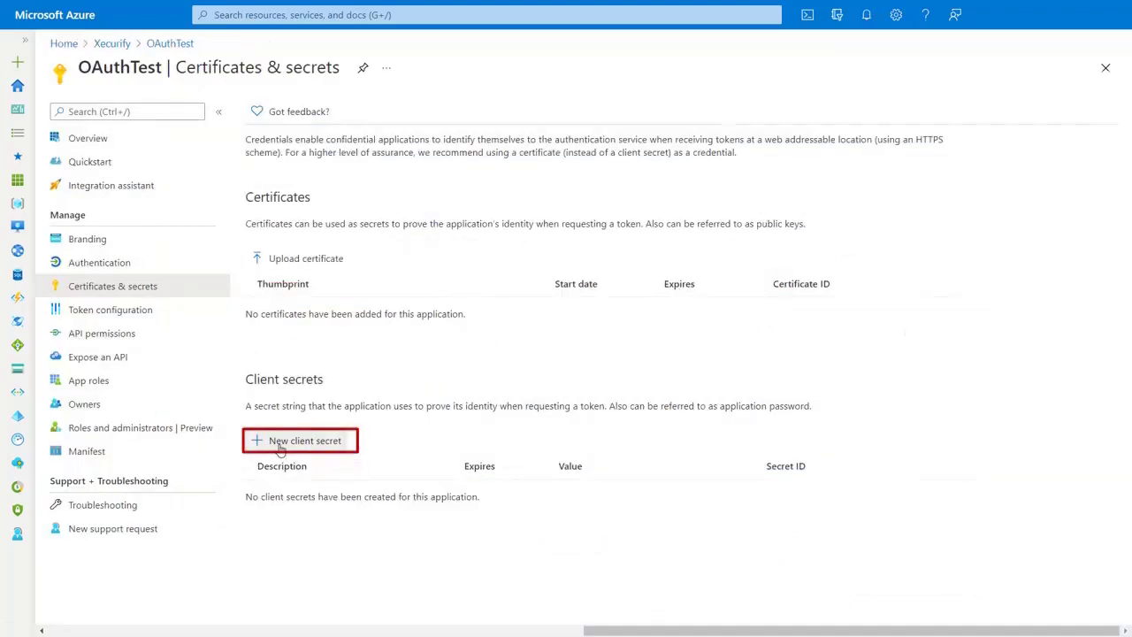
click(281, 449)
text(Secret Key)
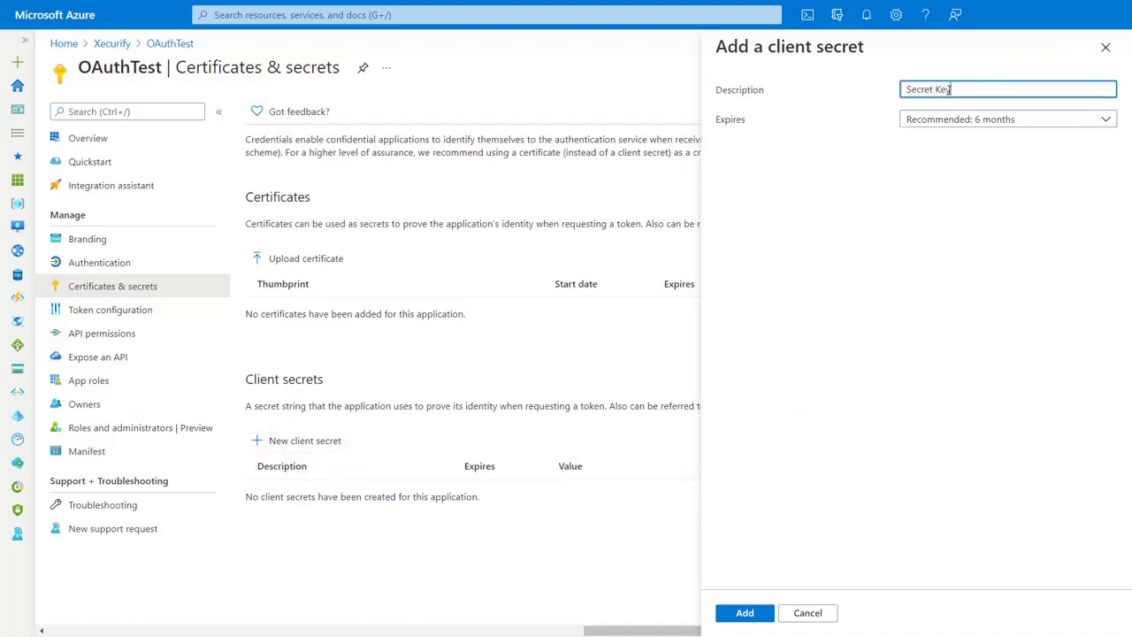
click(752, 614)
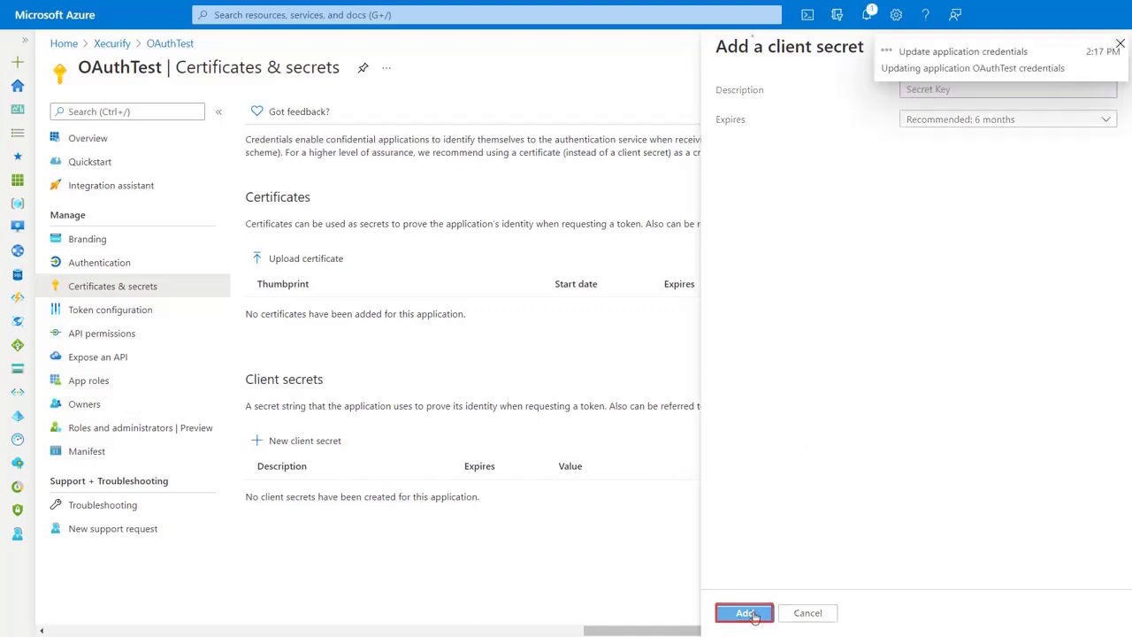
click(750, 498)
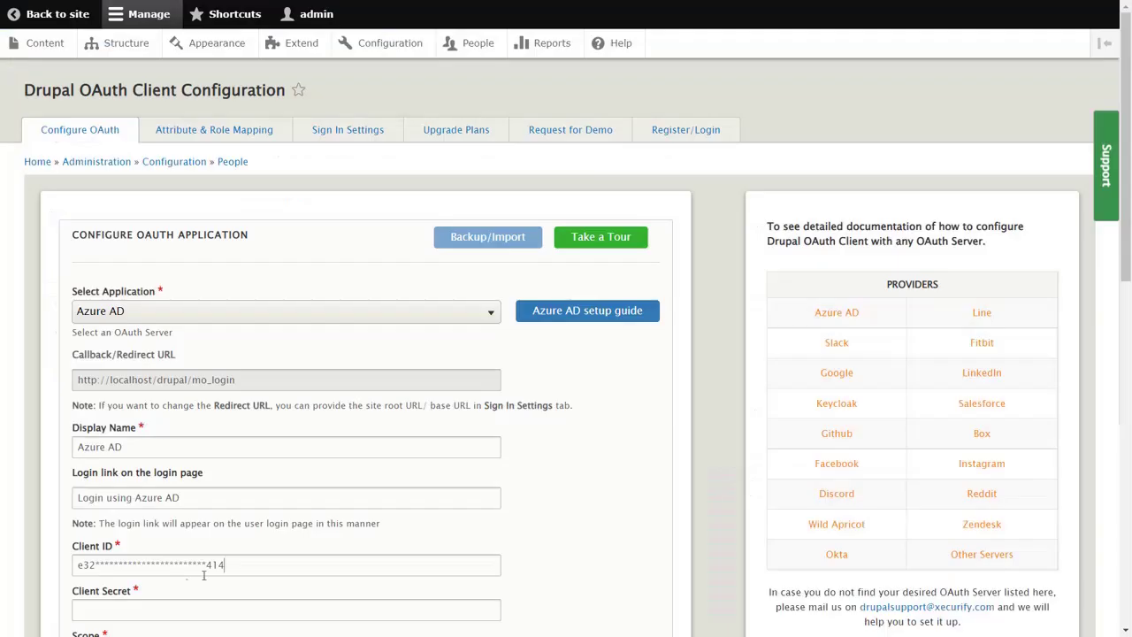
click(238, 609)
key(ctrl+v)
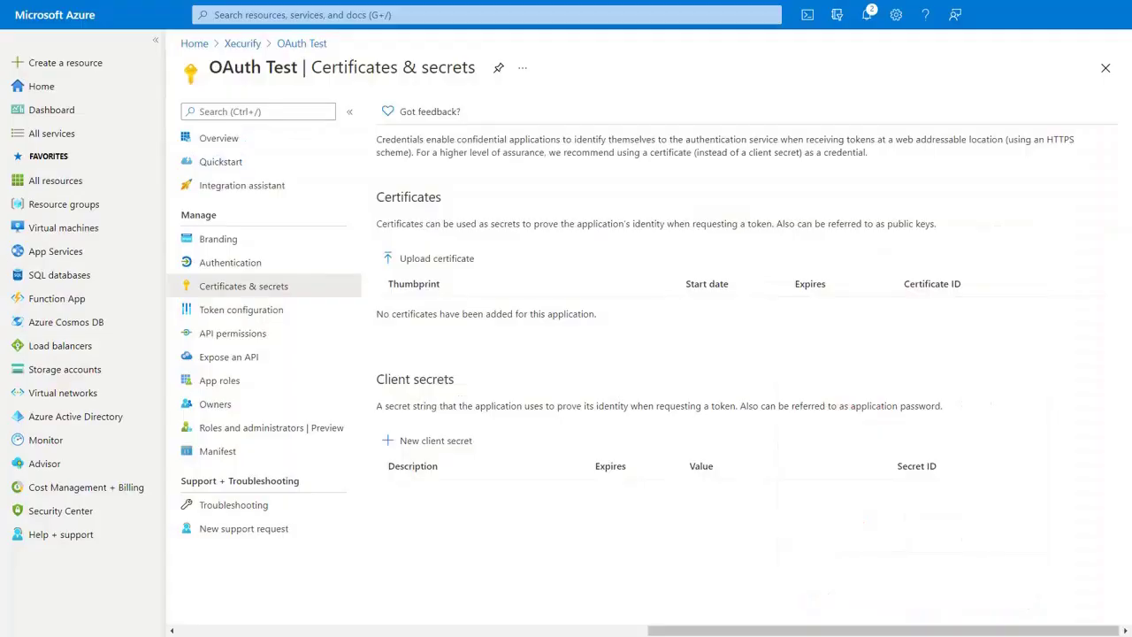
click(300, 45)
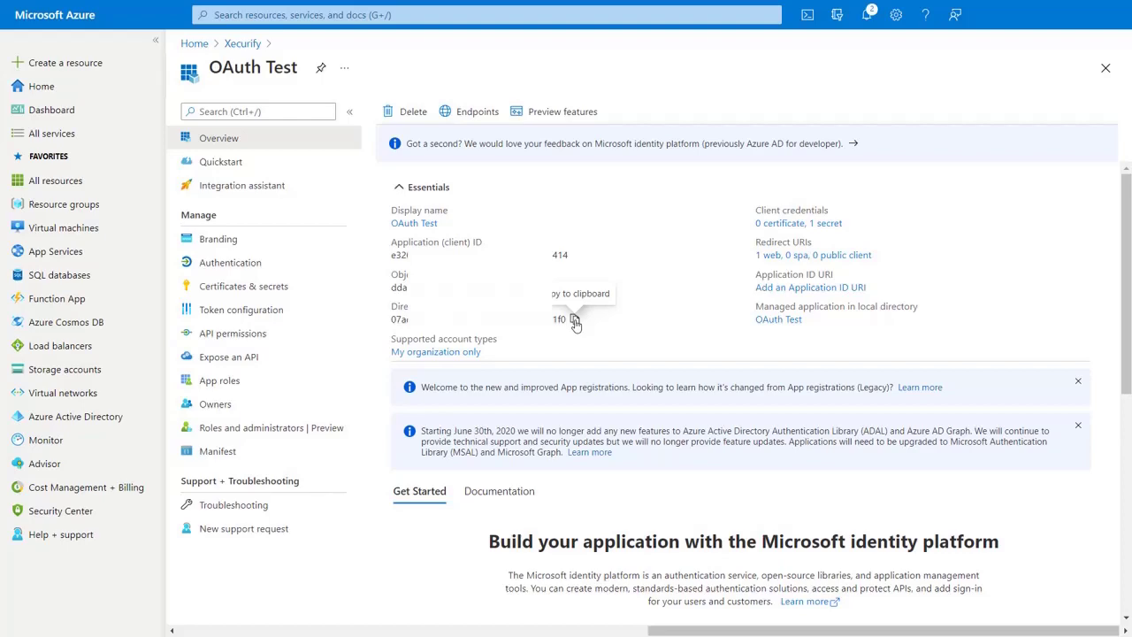
- Replace {tenant-id} in the Authorize and Access Token endpoints with the Azure tenant ID
click(575, 320)
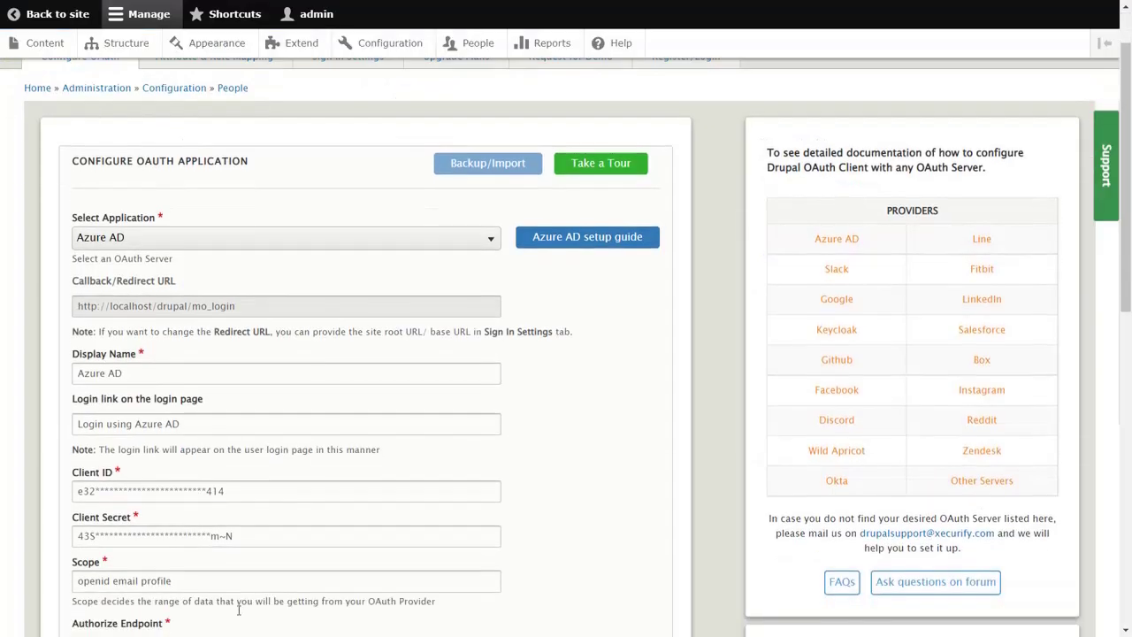
scroll(239, 610, down, 2)
drag(243, 575, 294, 559)
key(ctrl+v)
scroll(293, 575, down, 1)
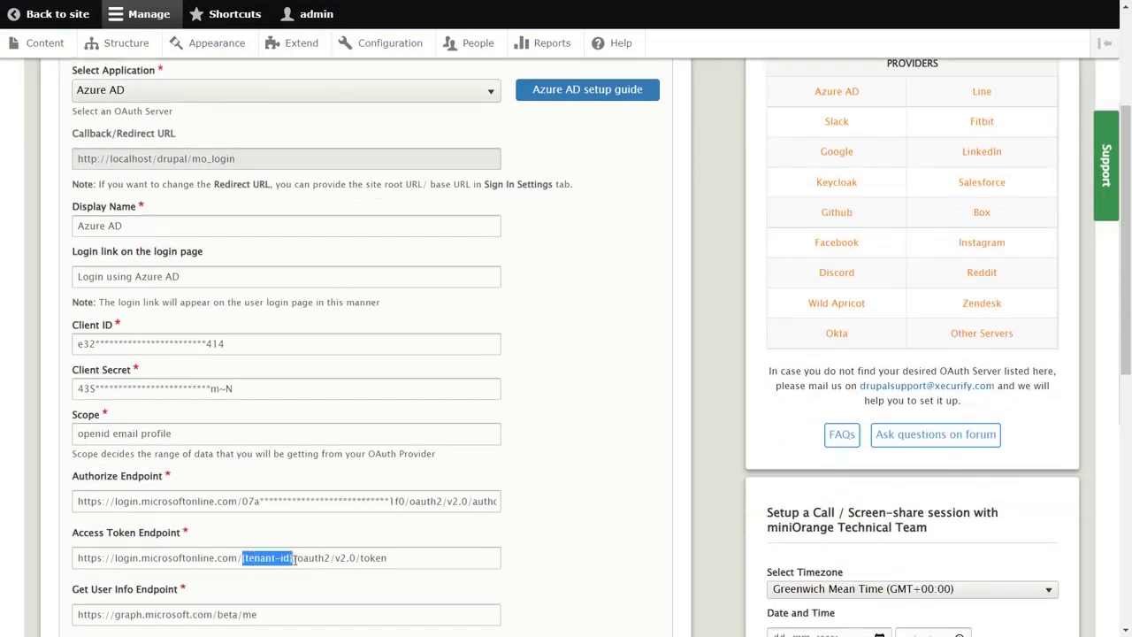
key(ctrl+v)
scroll(295, 557, down, 3)
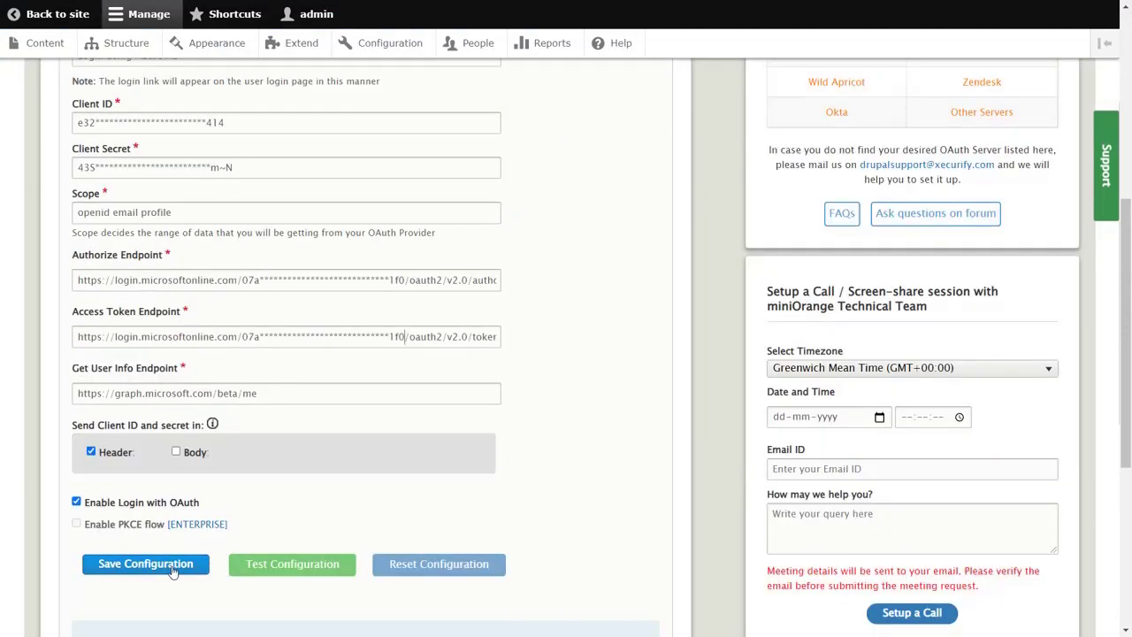
- Save the OAuth client configuration, run Test Configuration, and keep email as the email attribute
click(173, 570)
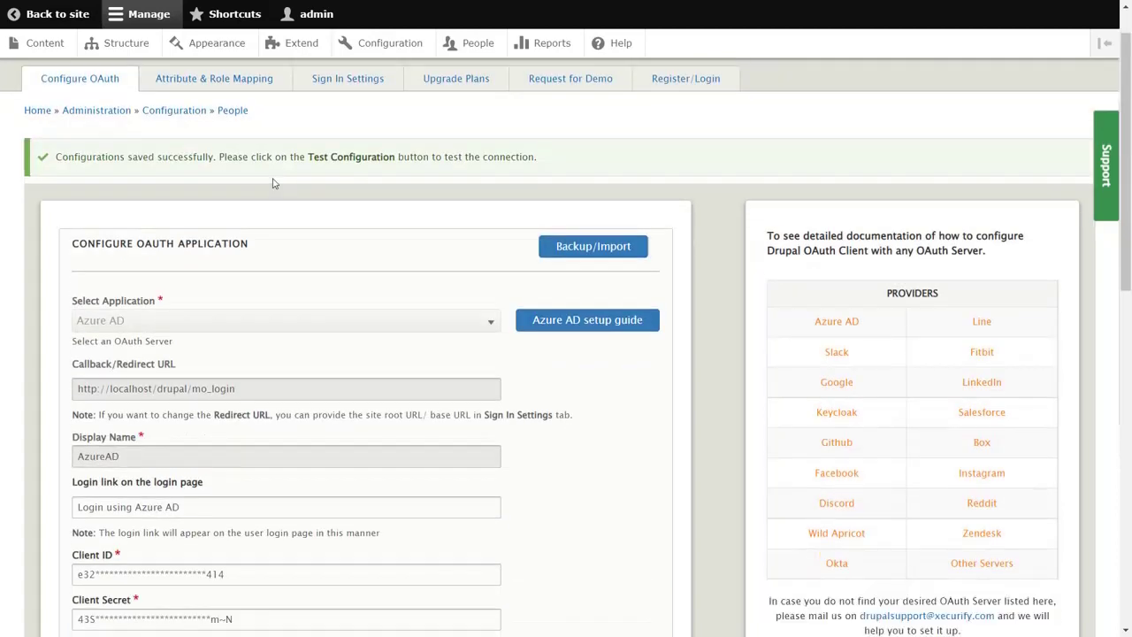
scroll(286, 298, down, 7)
click(304, 411)
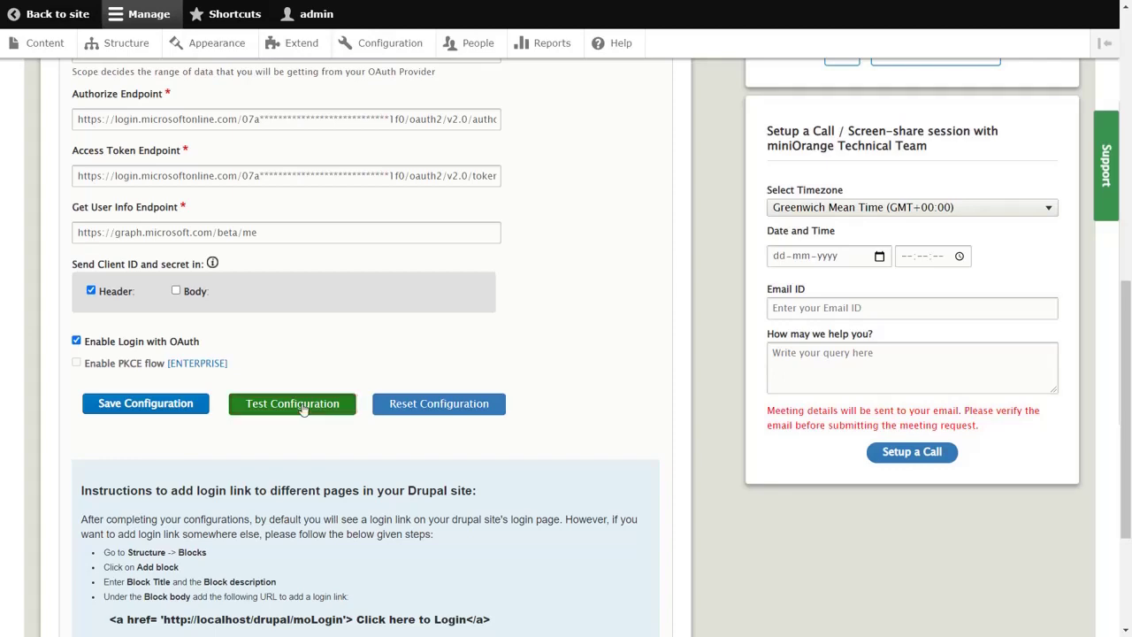
scroll(468, 270, down, 5)
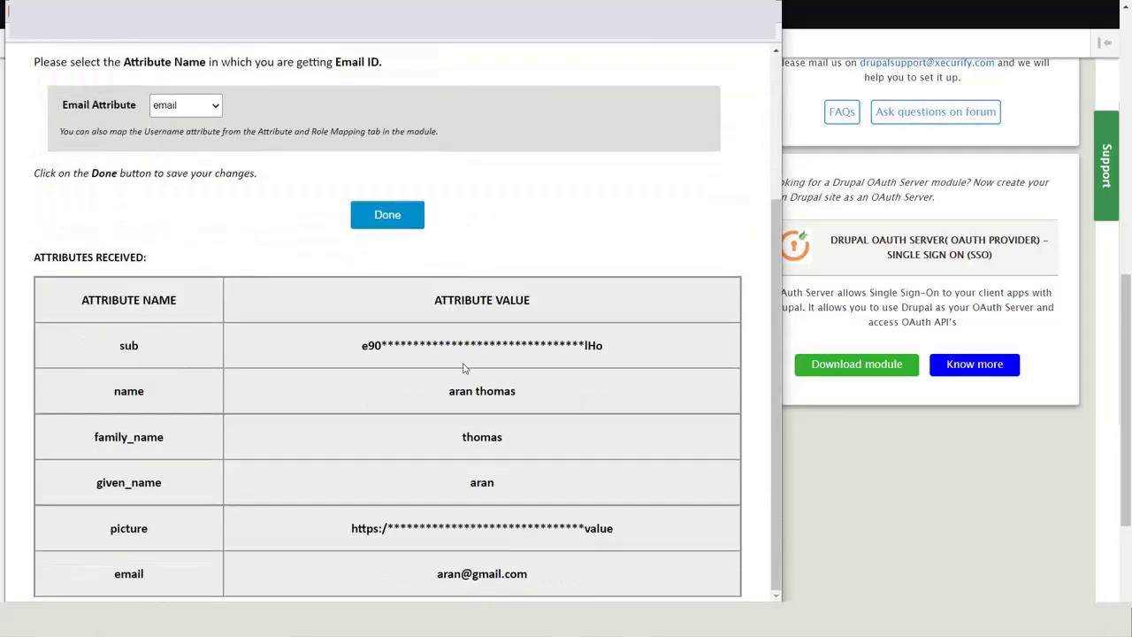
scroll(462, 369, up, 3)
click(392, 422)
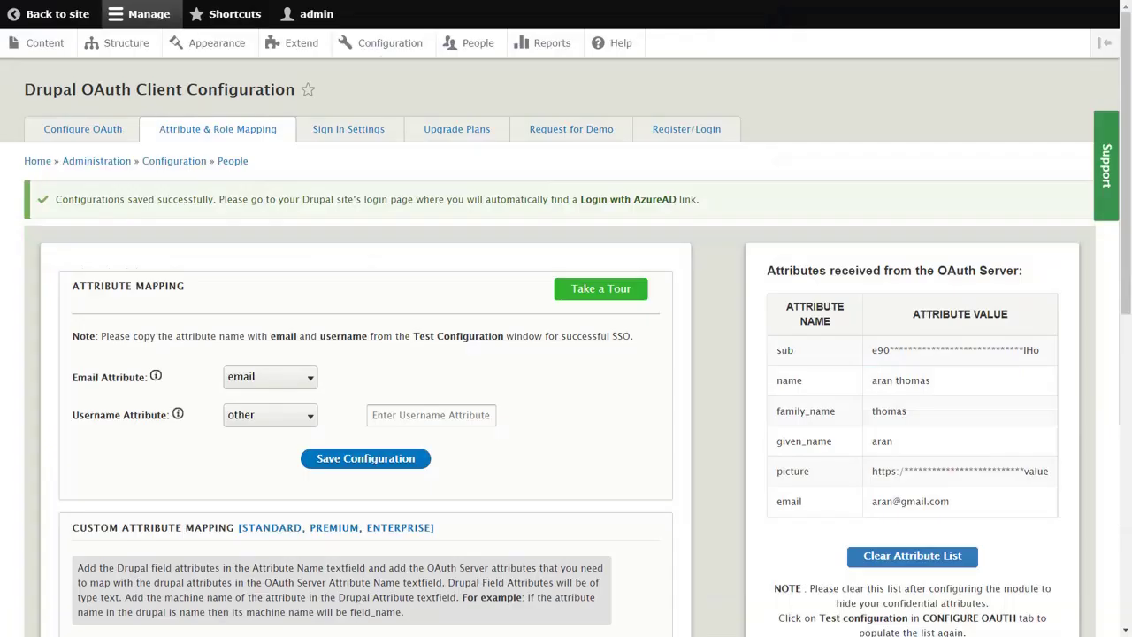
- Choose given_name as the Username Attribute and save the attribute mapping
click(314, 420)
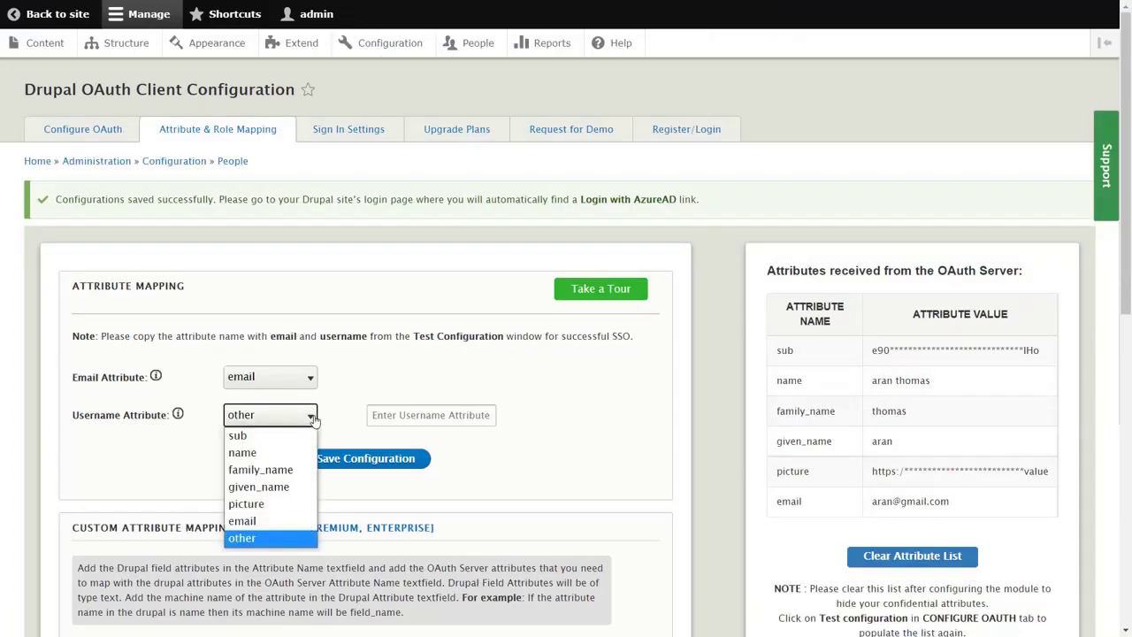
click(285, 488)
click(347, 469)
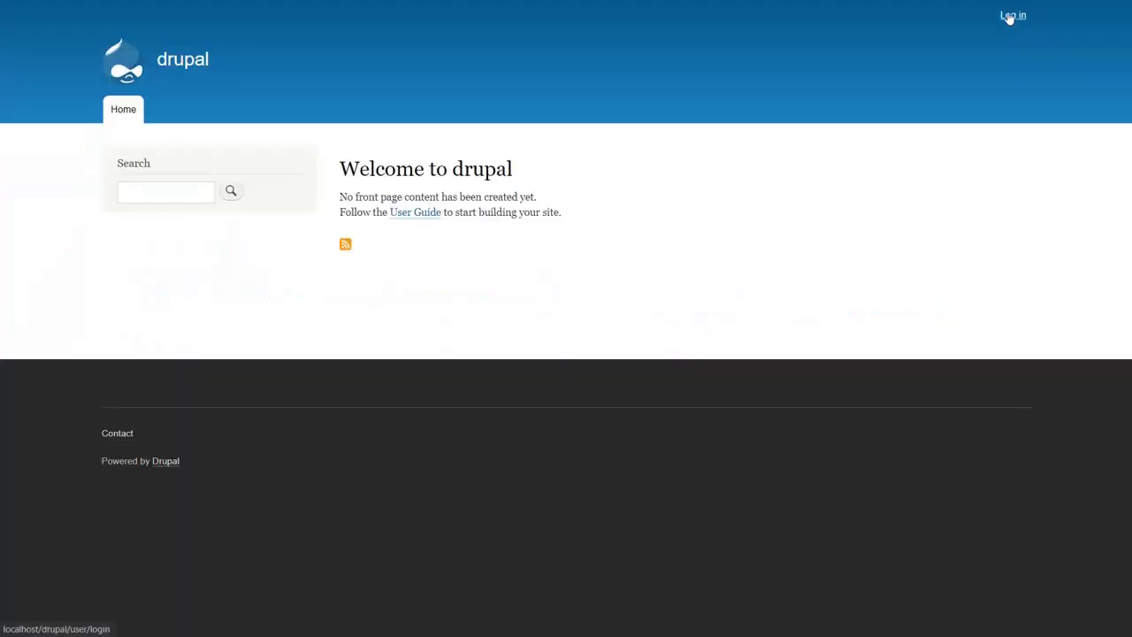
- Log in via 'Login using Azure AD' with the Microsoft account e-mail and password
click(1009, 16)
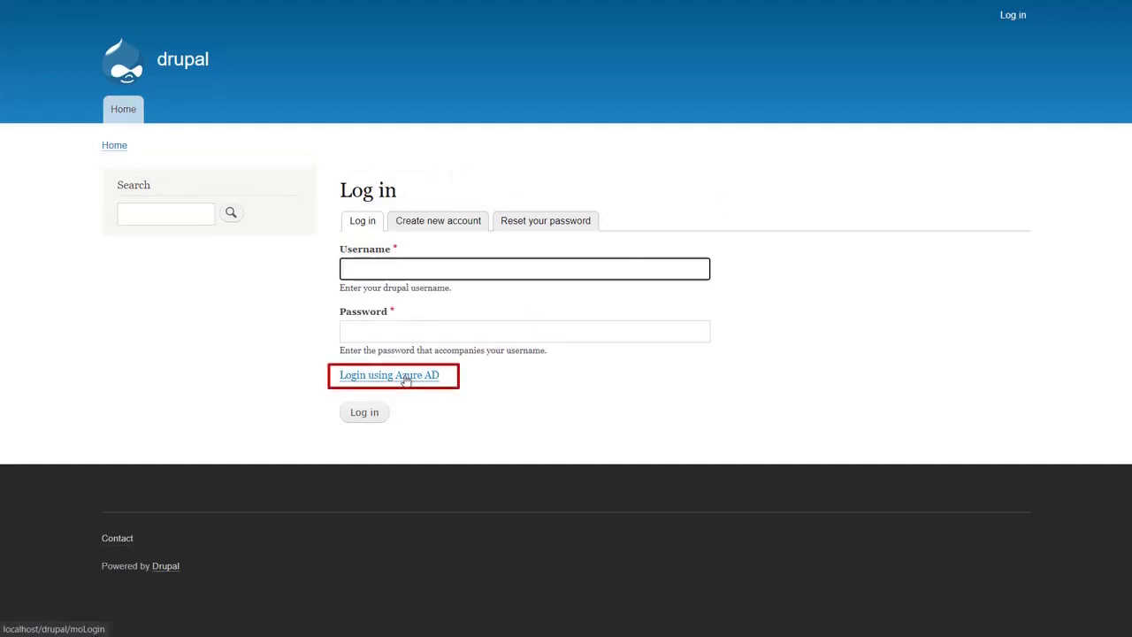
click(406, 379)
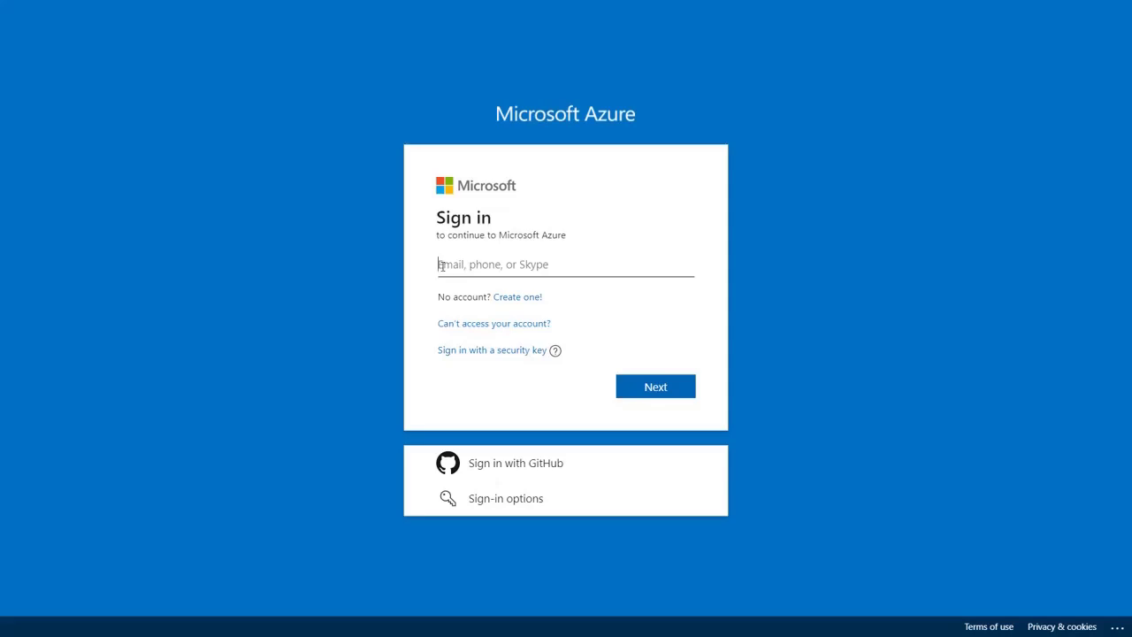
click(654, 387)
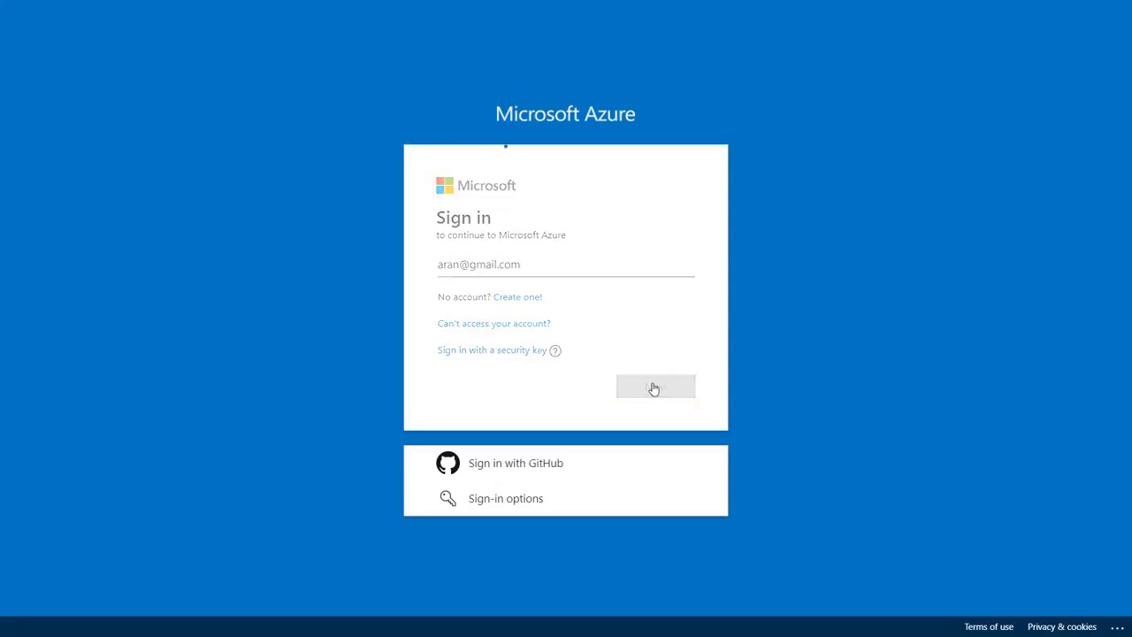
text(•••••••••••)
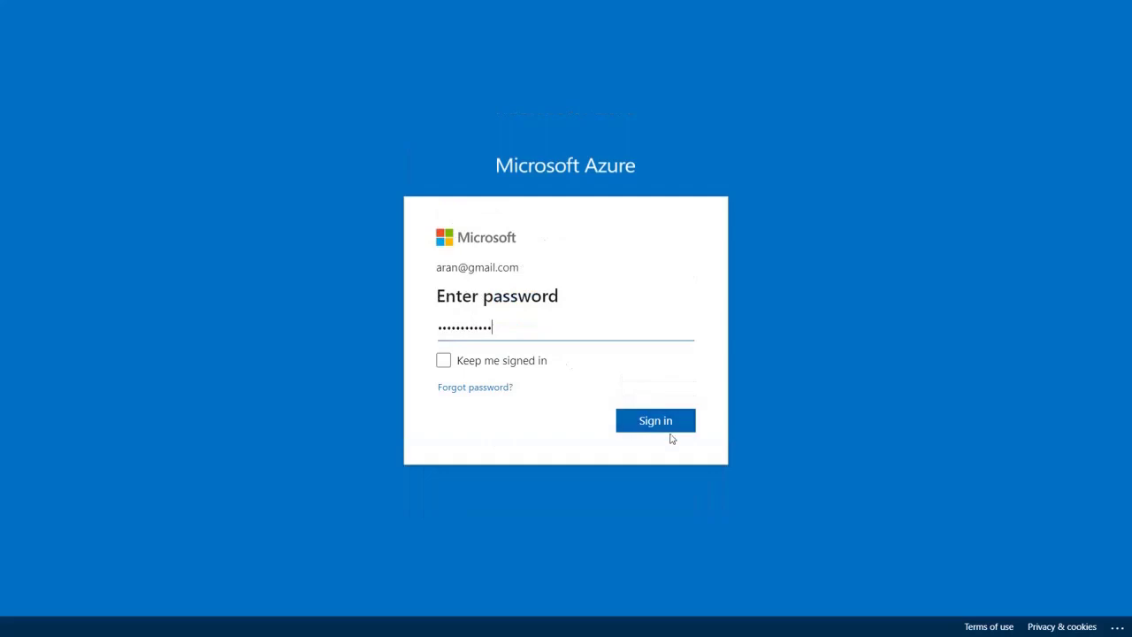
click(669, 424)
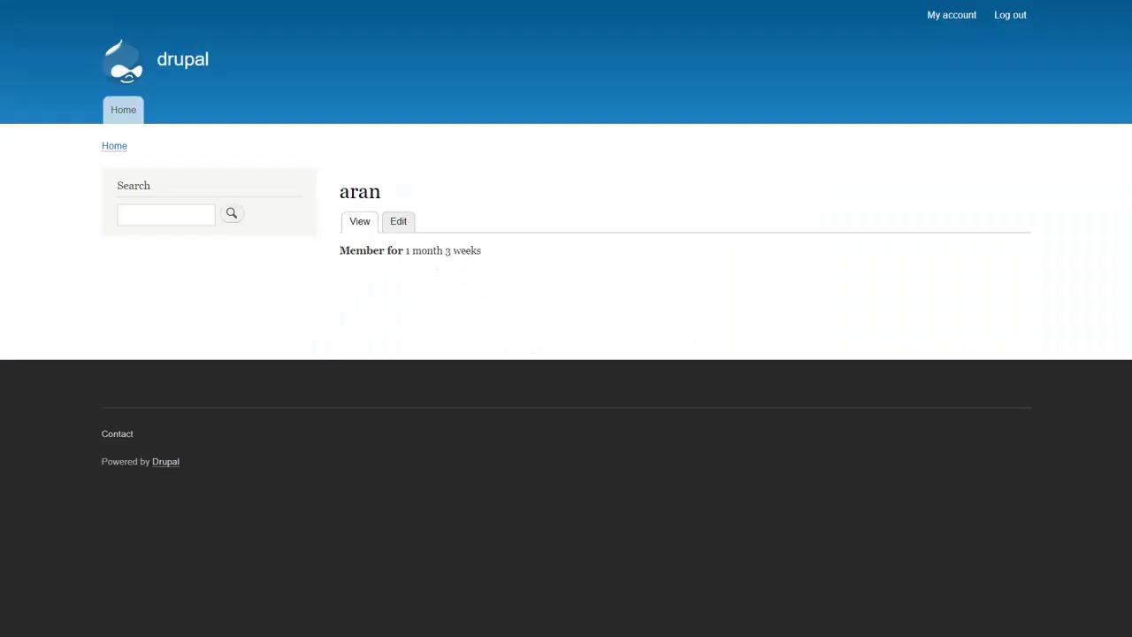